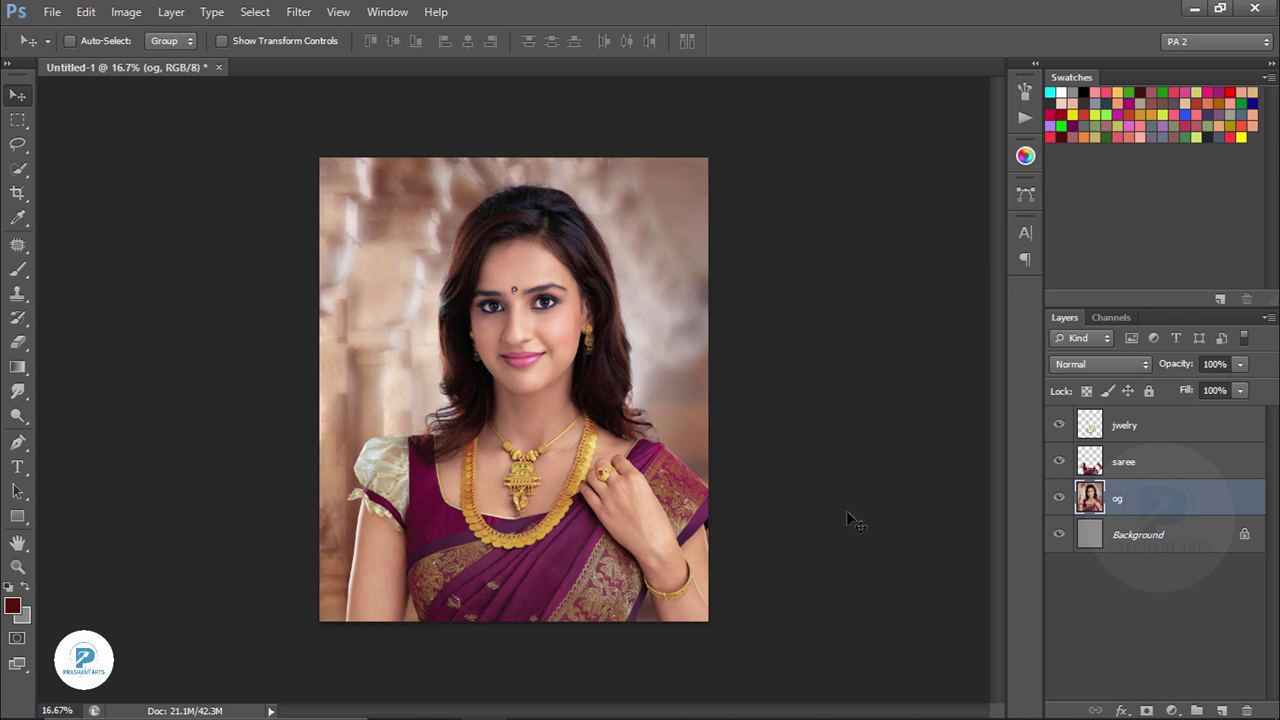
pyautogui.hotkey('ctrl', '=')
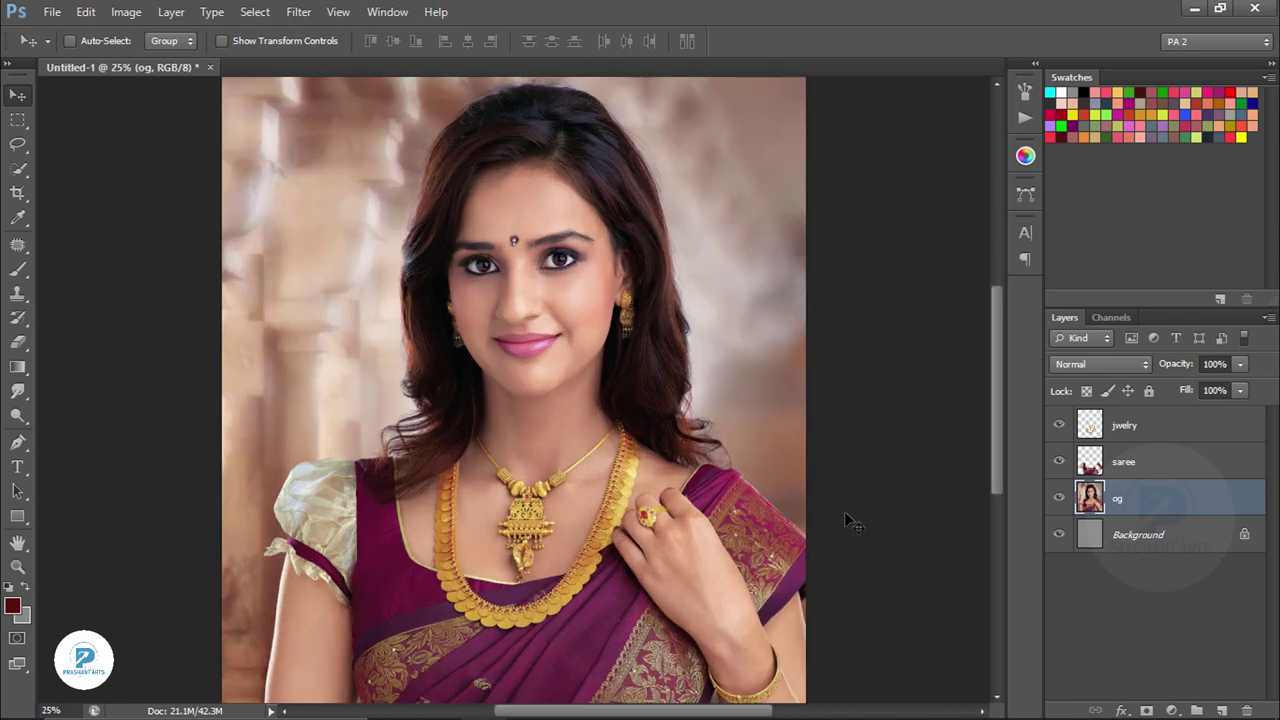
pyautogui.hotkey('ctrl', '-')
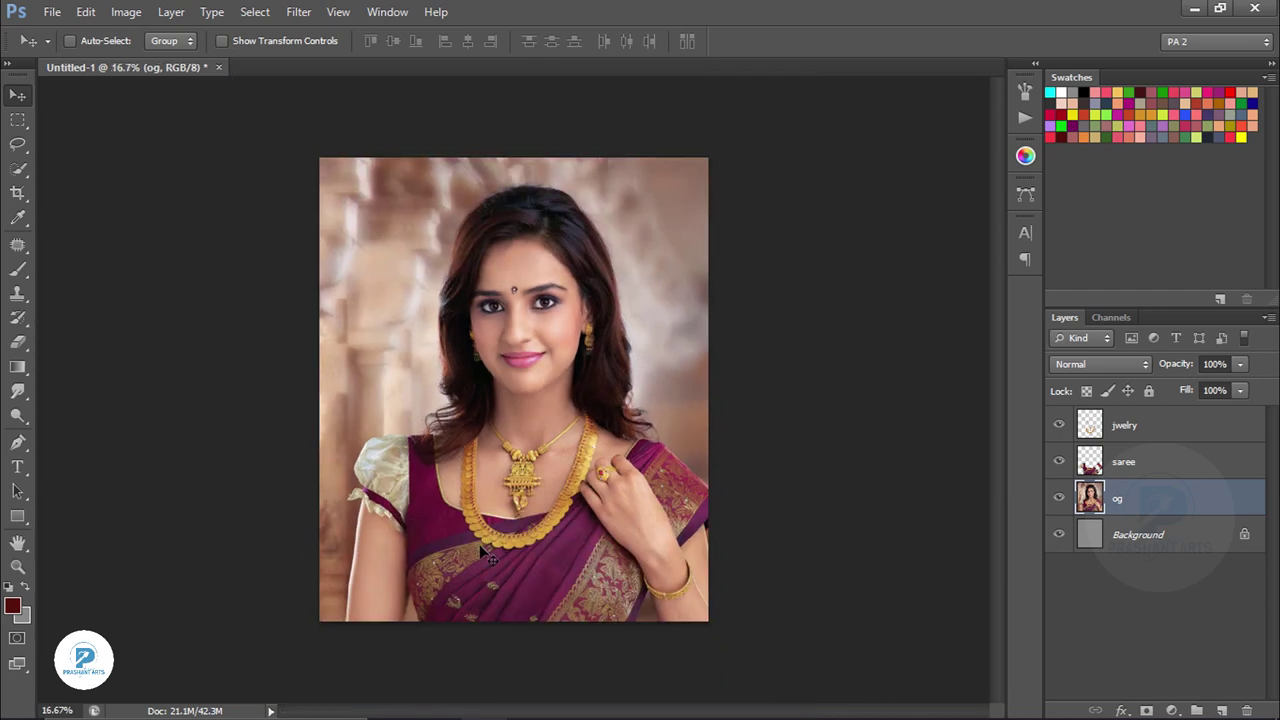
pyautogui.hotkey('ctrl', '=')
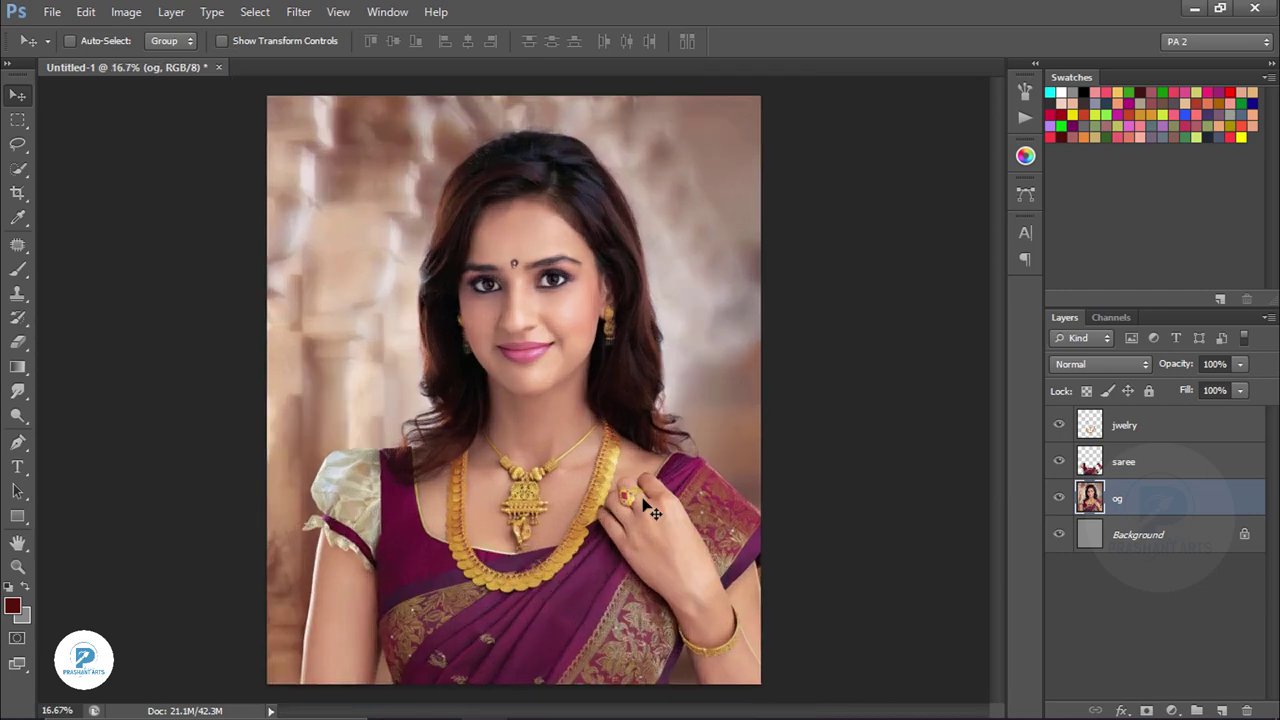
pyautogui.hotkey('ctrl', '=')
pyautogui.hotkey('ctrl', '=')
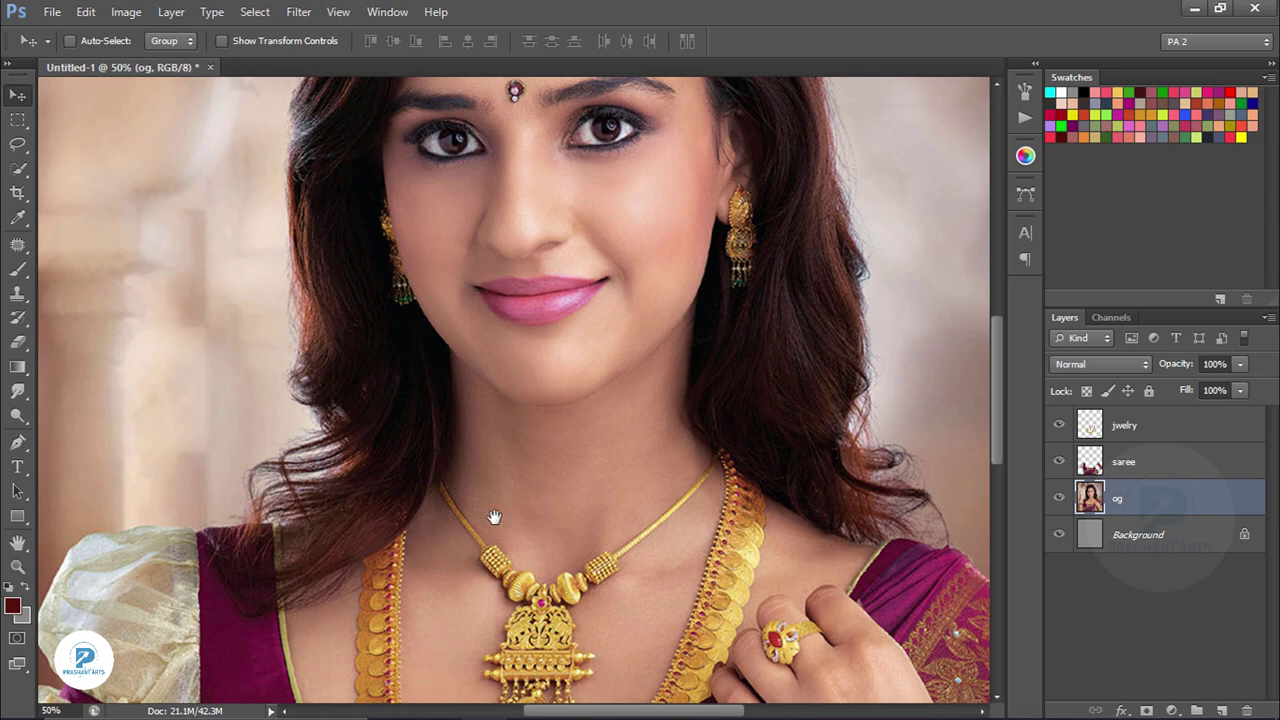
pyautogui.moveTo(494, 517); pyautogui.dragTo(608, 298)
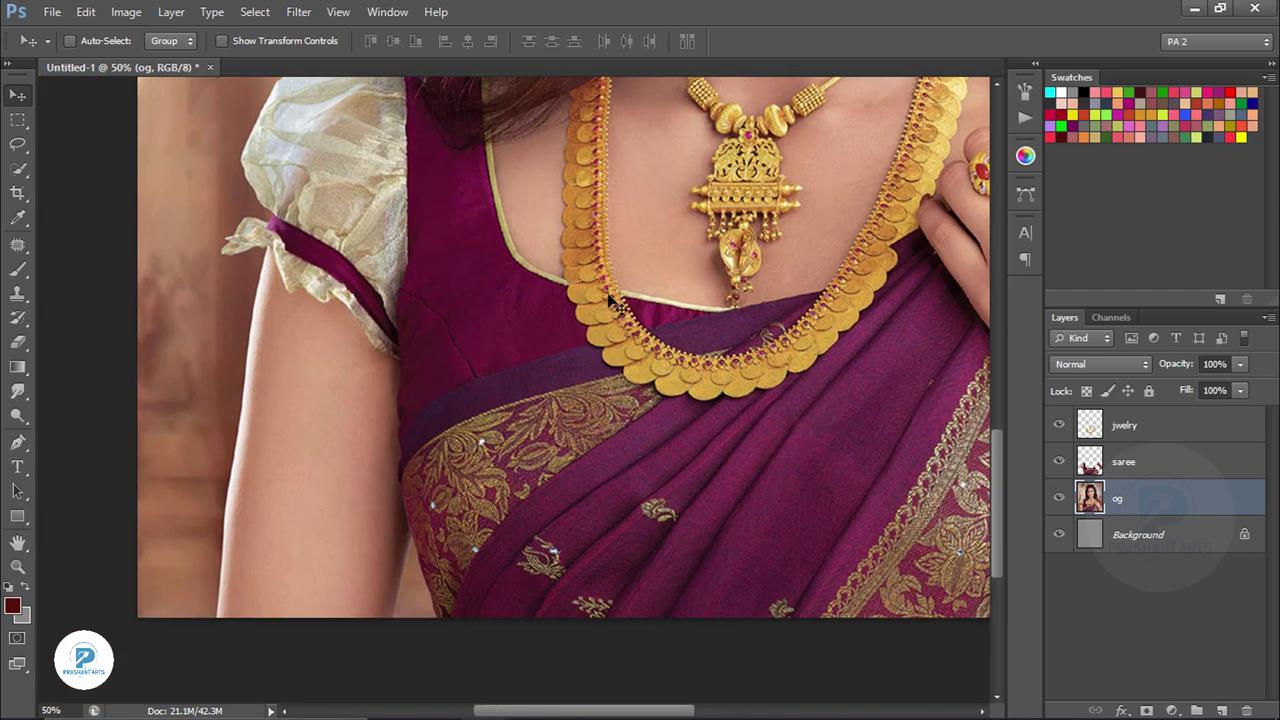
pyautogui.moveTo(614, 234); pyautogui.dragTo(540, 400)
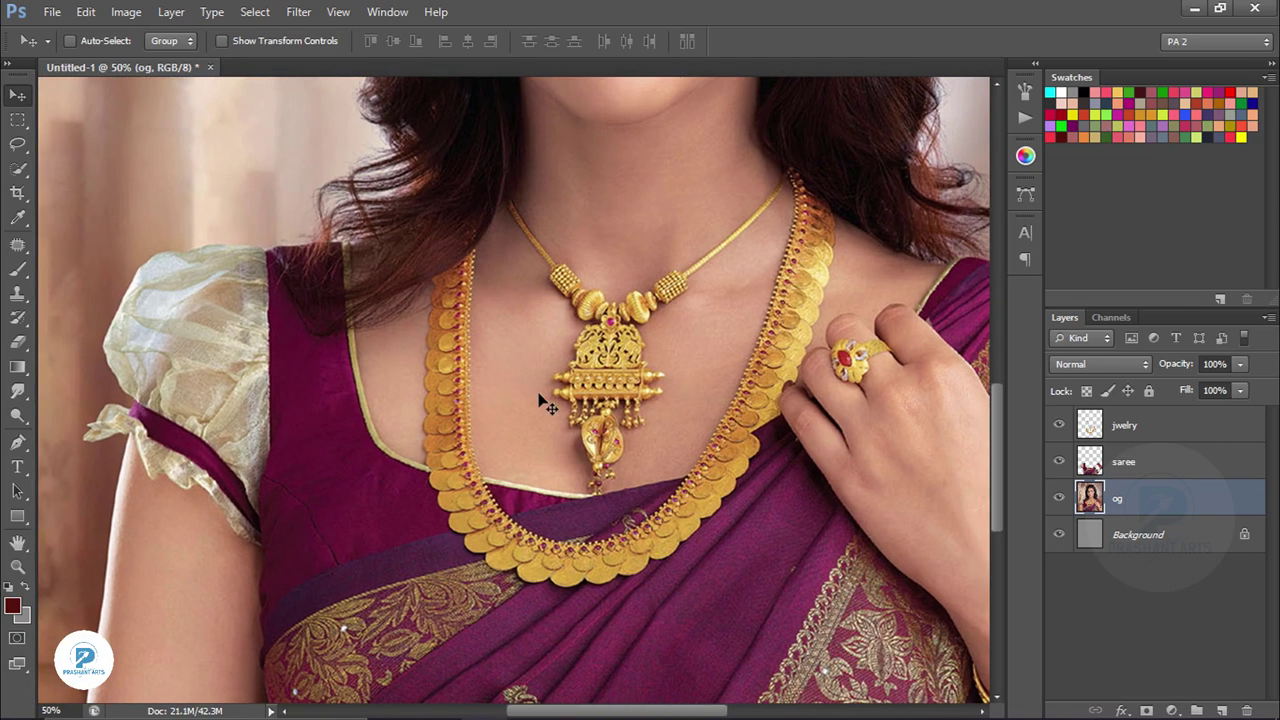
pyautogui.hotkey('ctrl', '=')
pyautogui.hotkey('ctrl', '=')
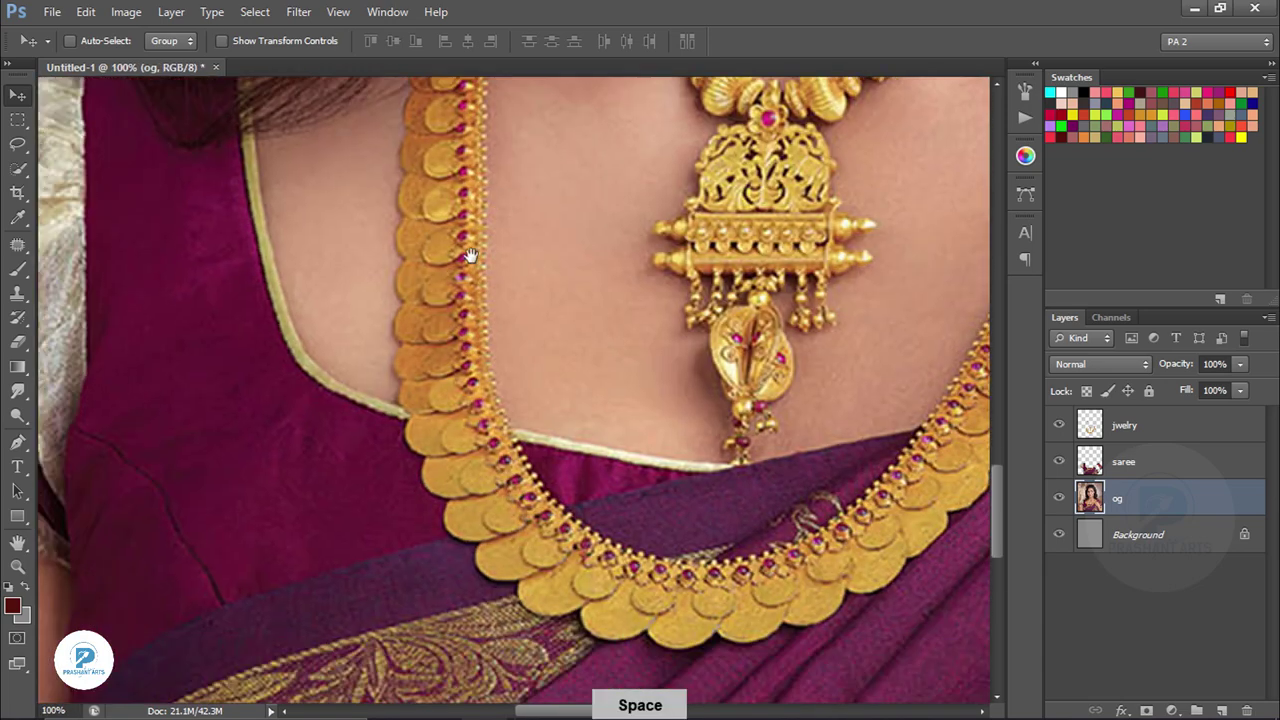
pyautogui.moveTo(441, 414); pyautogui.dragTo(393, 270)
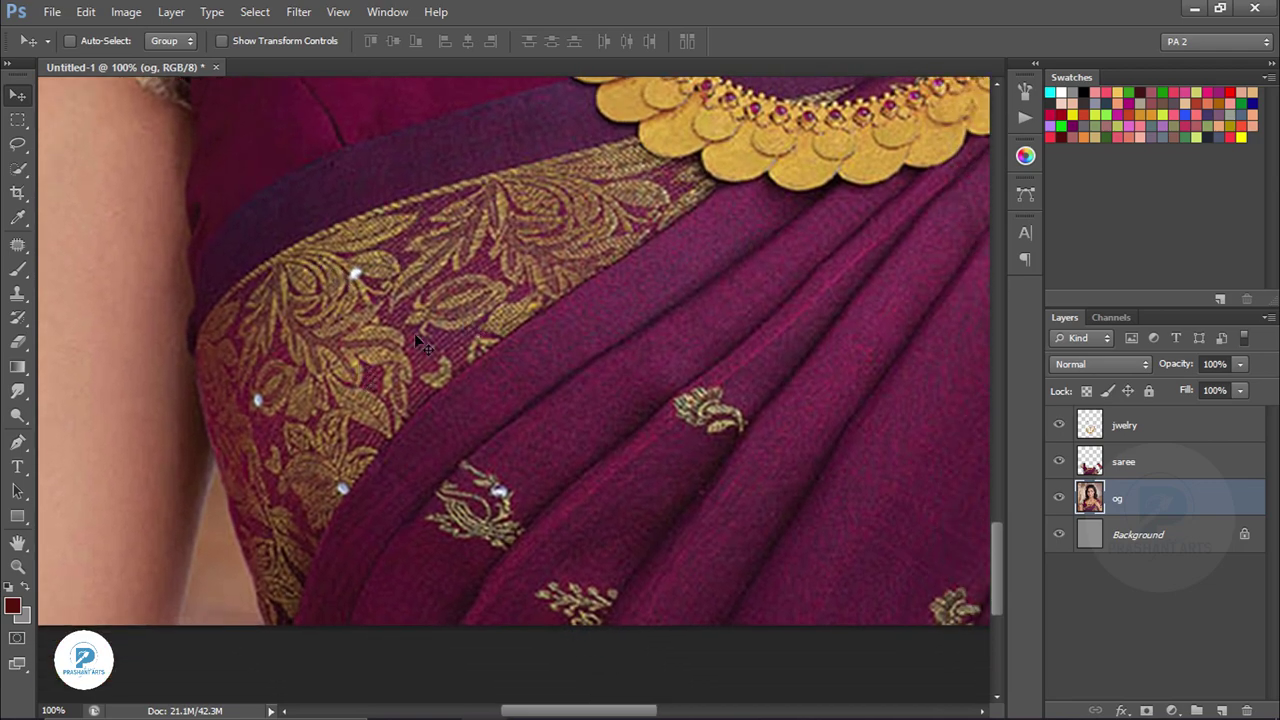
pyautogui.moveTo(766, 349); pyautogui.dragTo(469, 329)
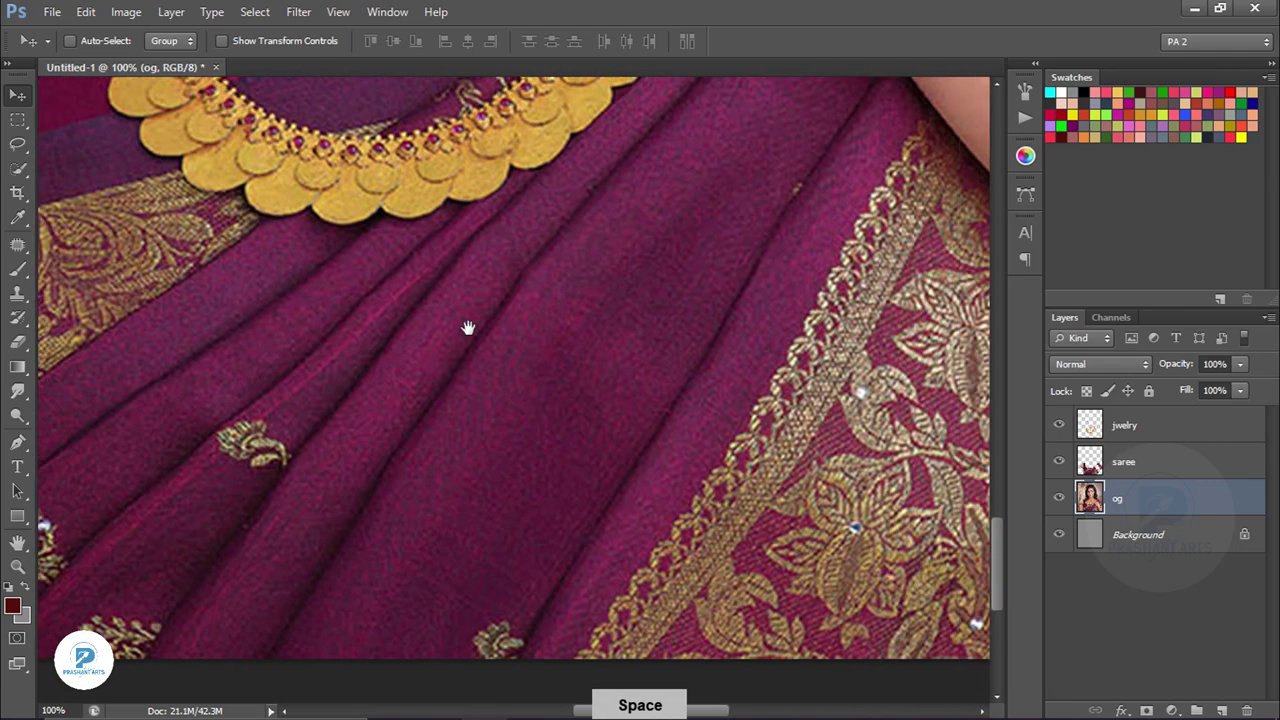
pyautogui.moveTo(823, 237); pyautogui.dragTo(566, 294)
pyautogui.hotkey('ctrl', '=')
pyautogui.hotkey('ctrl', '=')
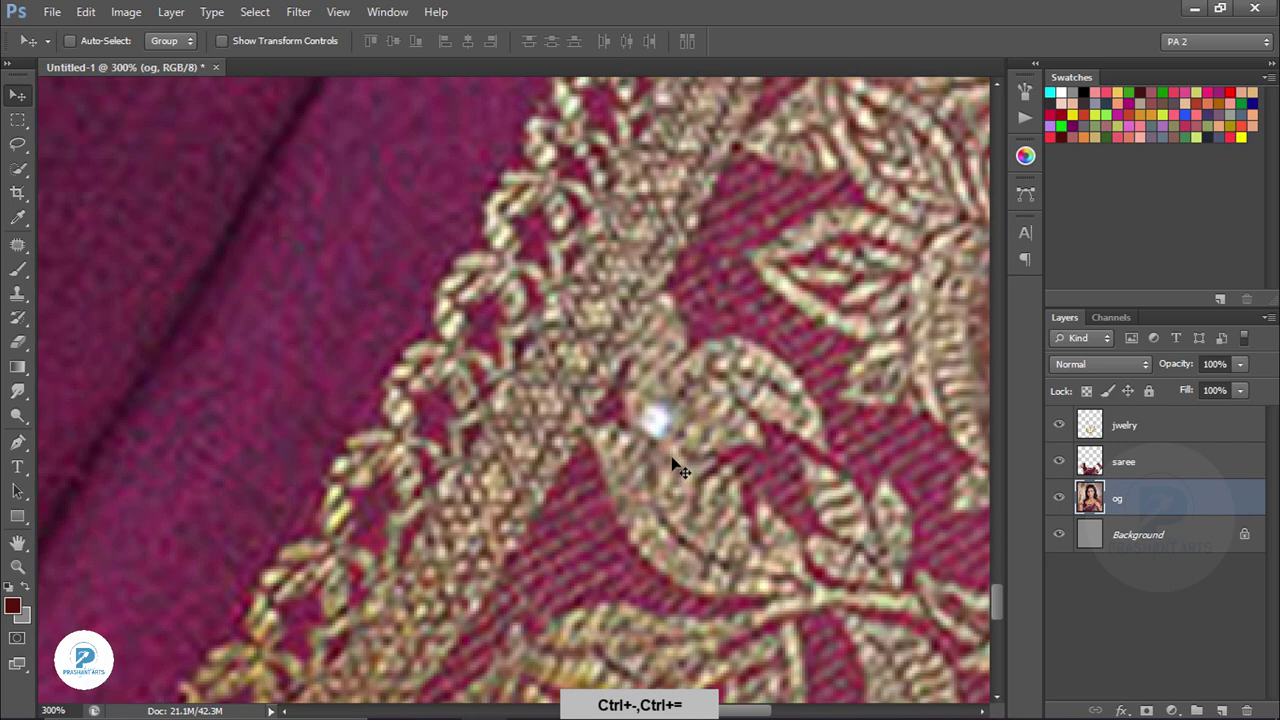
pyautogui.hotkey('ctrl', '-')
pyautogui.hotkey('ctrl', '-')
pyautogui.hotkey('ctrl', '-')
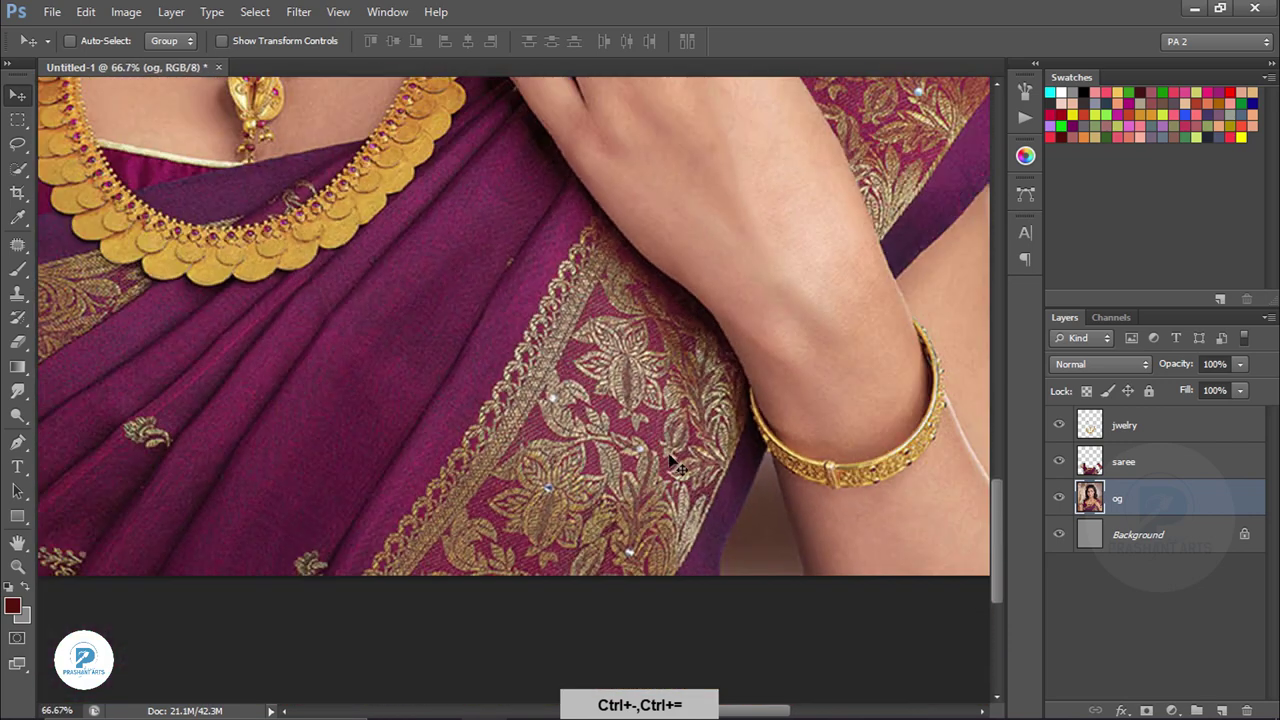
pyautogui.hotkey('ctrl', '-')
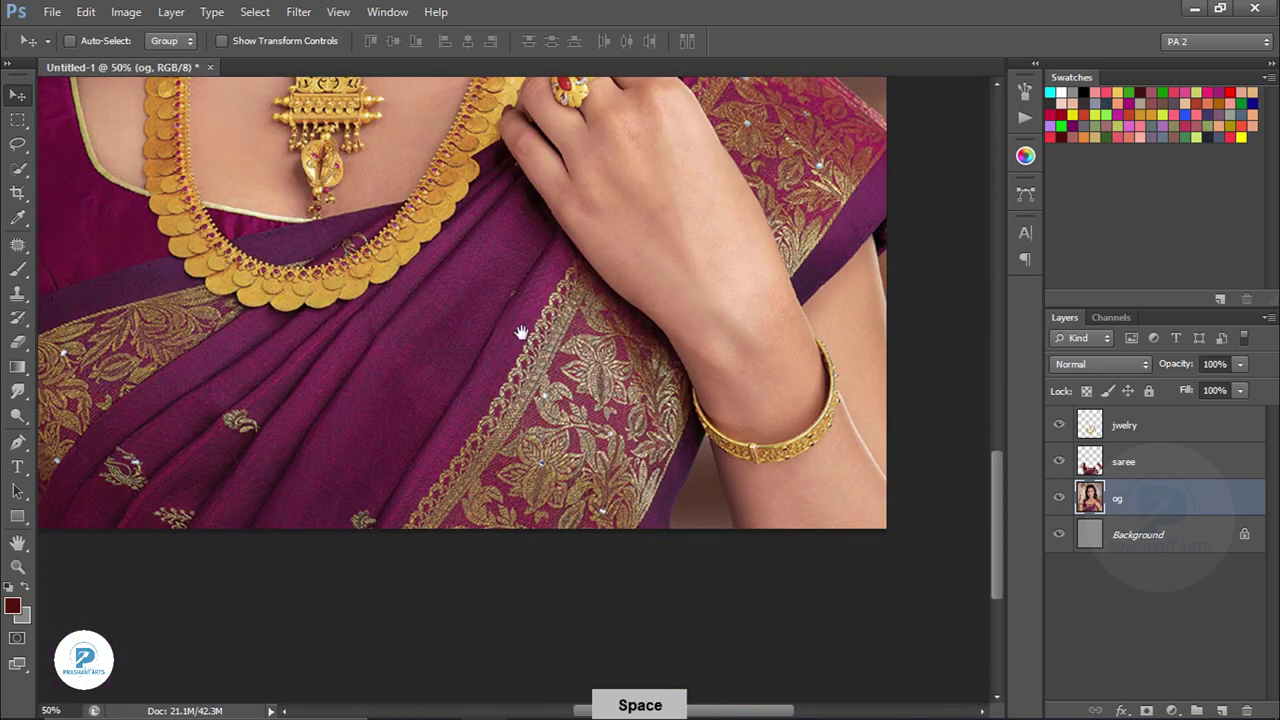
pyautogui.moveTo(523, 337)
pyautogui.mouseDown()
pyautogui.moveTo(581, 453)
pyautogui.moveTo(597, 430)
pyautogui.mouseUp()
pyautogui.hotkey('ctrl', '+')
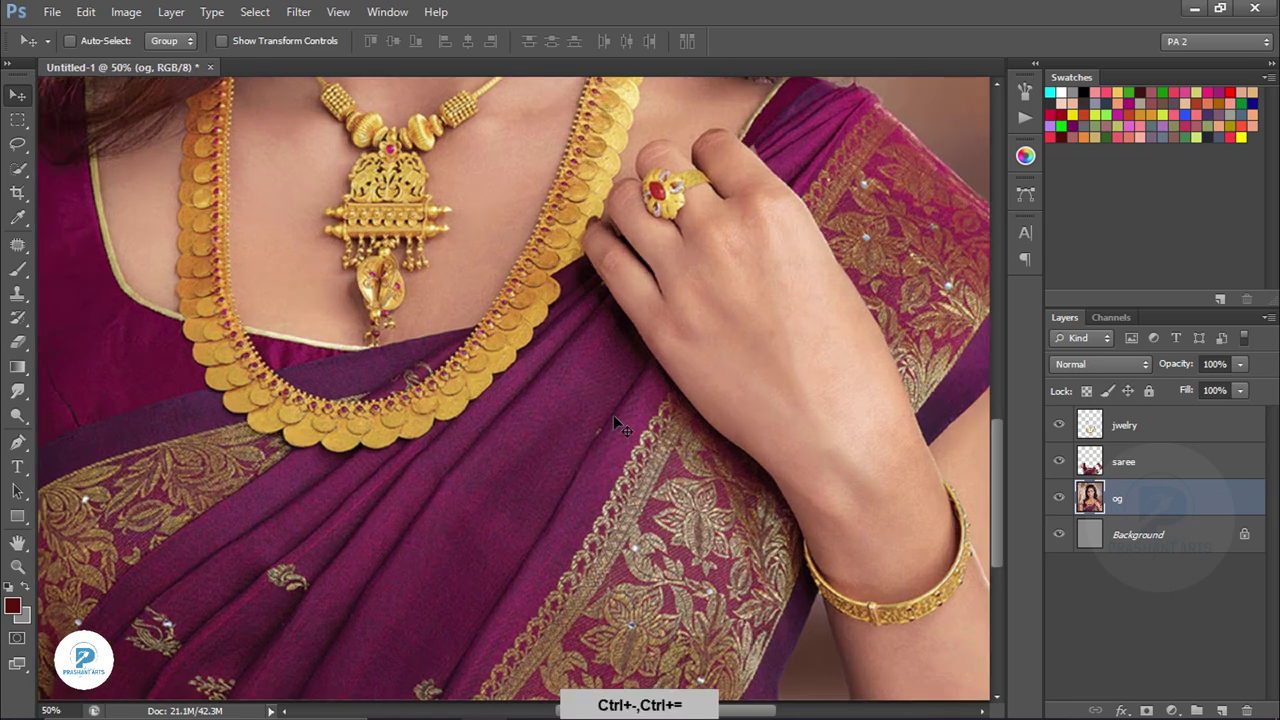
pyautogui.moveTo(554, 272); pyautogui.dragTo(590, 382)
pyautogui.hotkey('ctrl', '+')
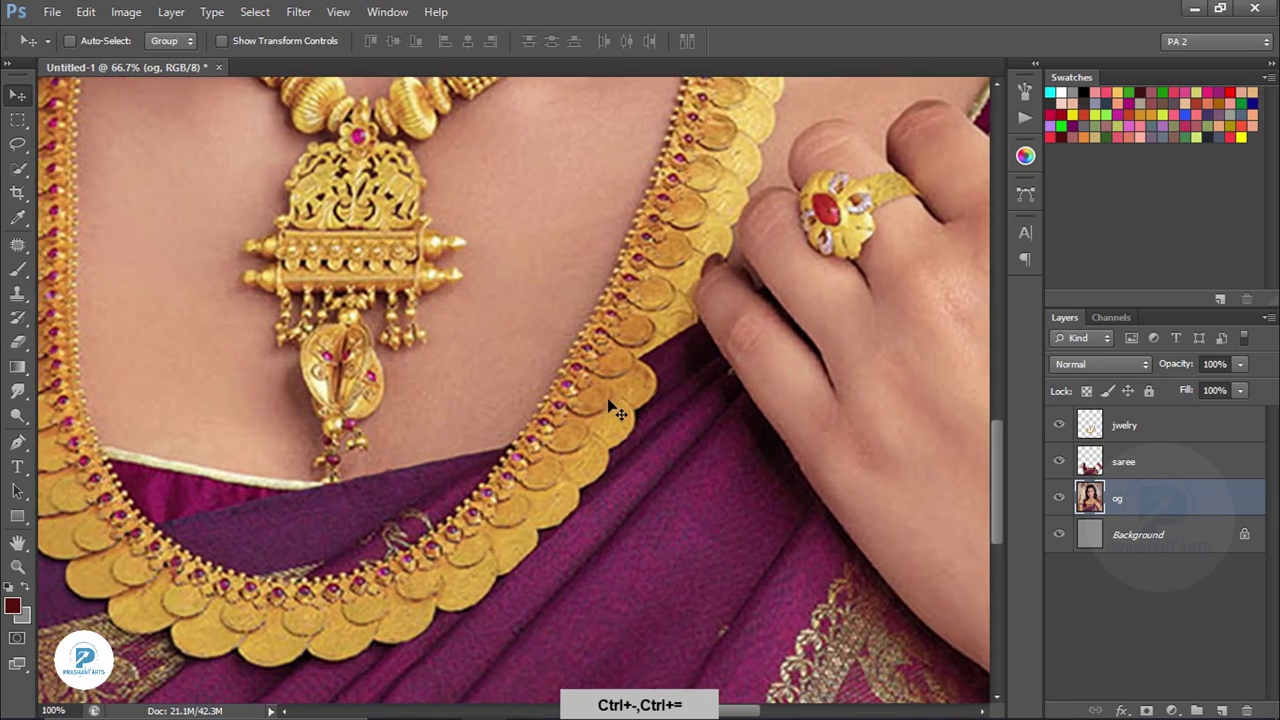
pyautogui.hotkey('ctrl', '+')
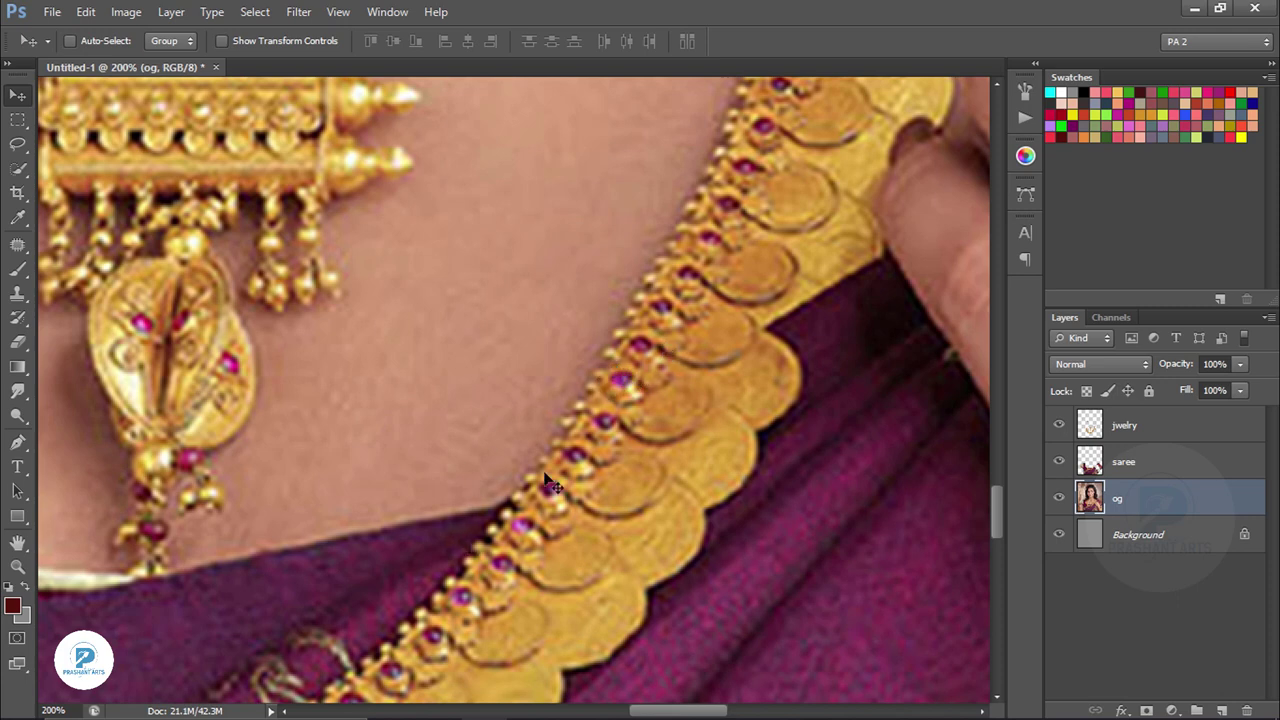
pyautogui.hotkey('ctrl', '-')
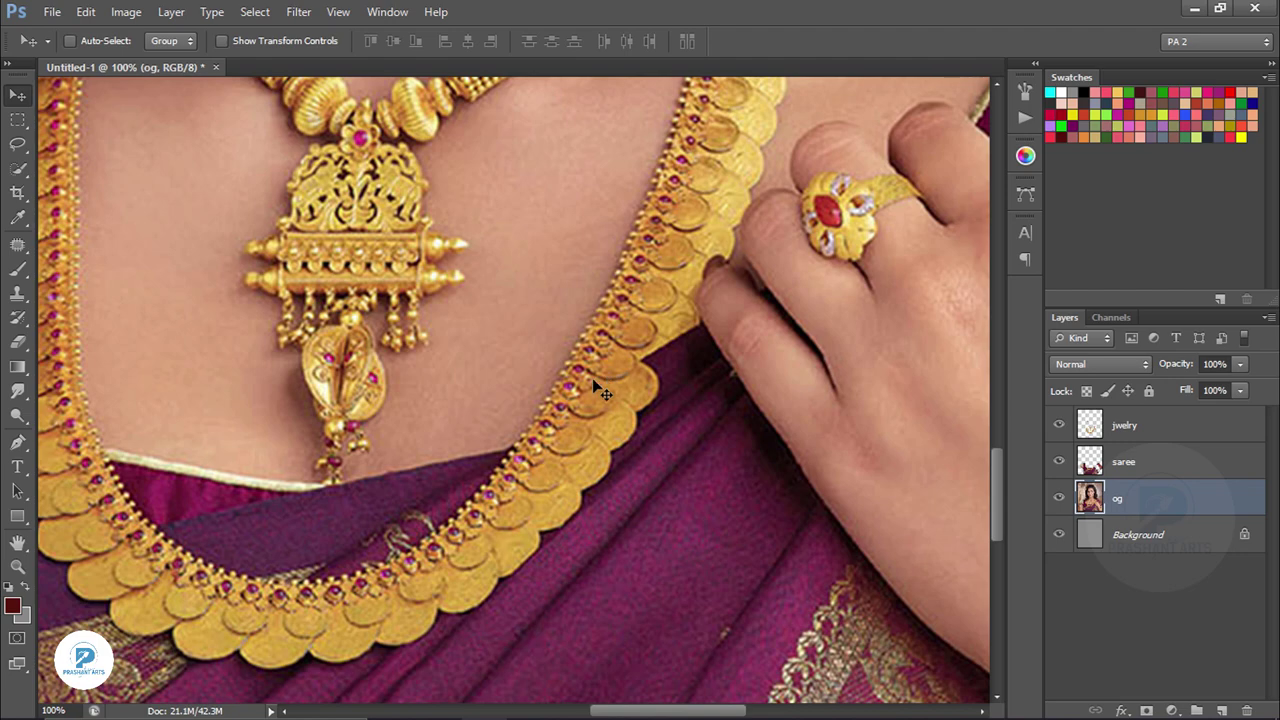
pyautogui.hotkey('ctrl', '-')
pyautogui.hotkey('ctrl', '-')
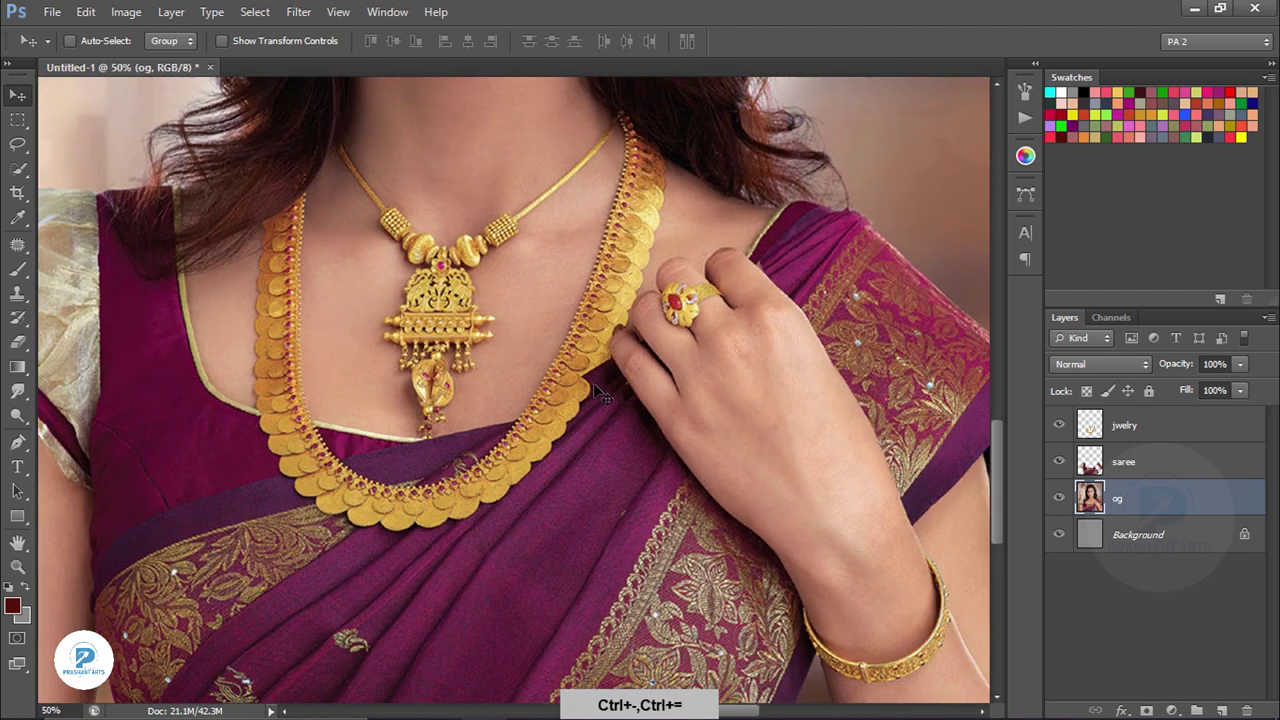
pyautogui.press('space')
pyautogui.moveTo(634, 423); pyautogui.dragTo(591, 357)
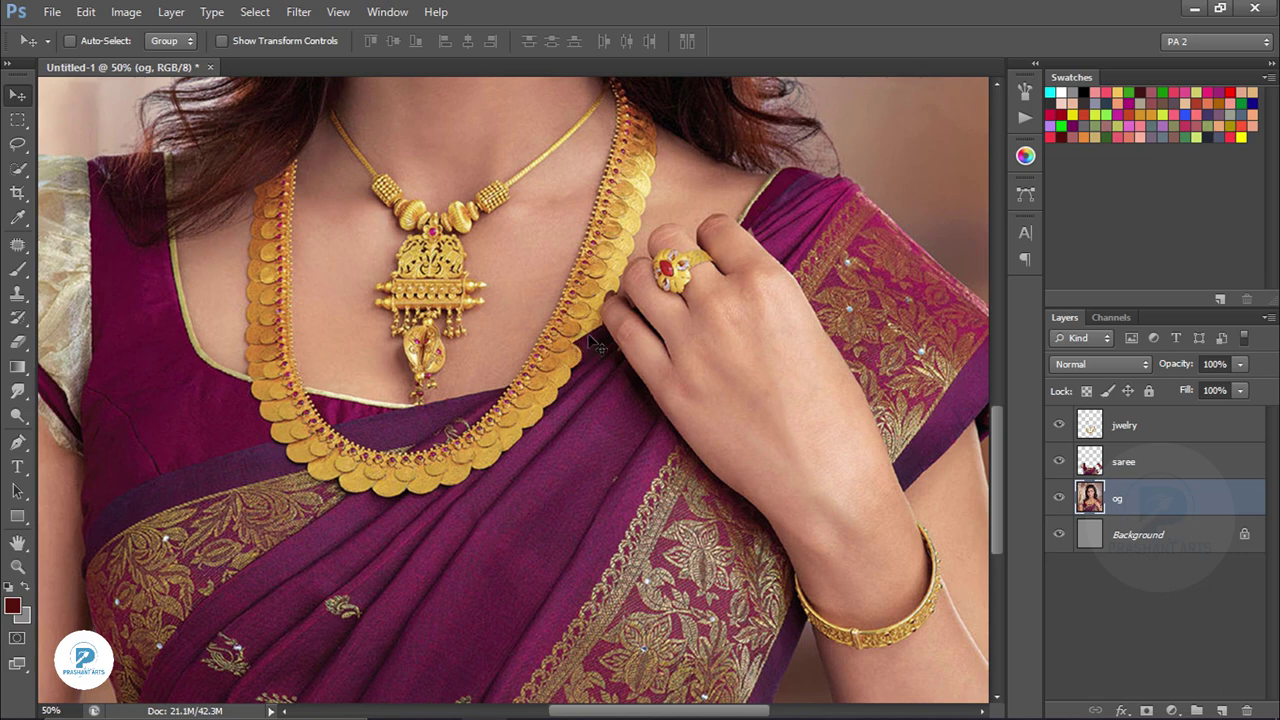
pyautogui.hotkey('ctrl', '=')
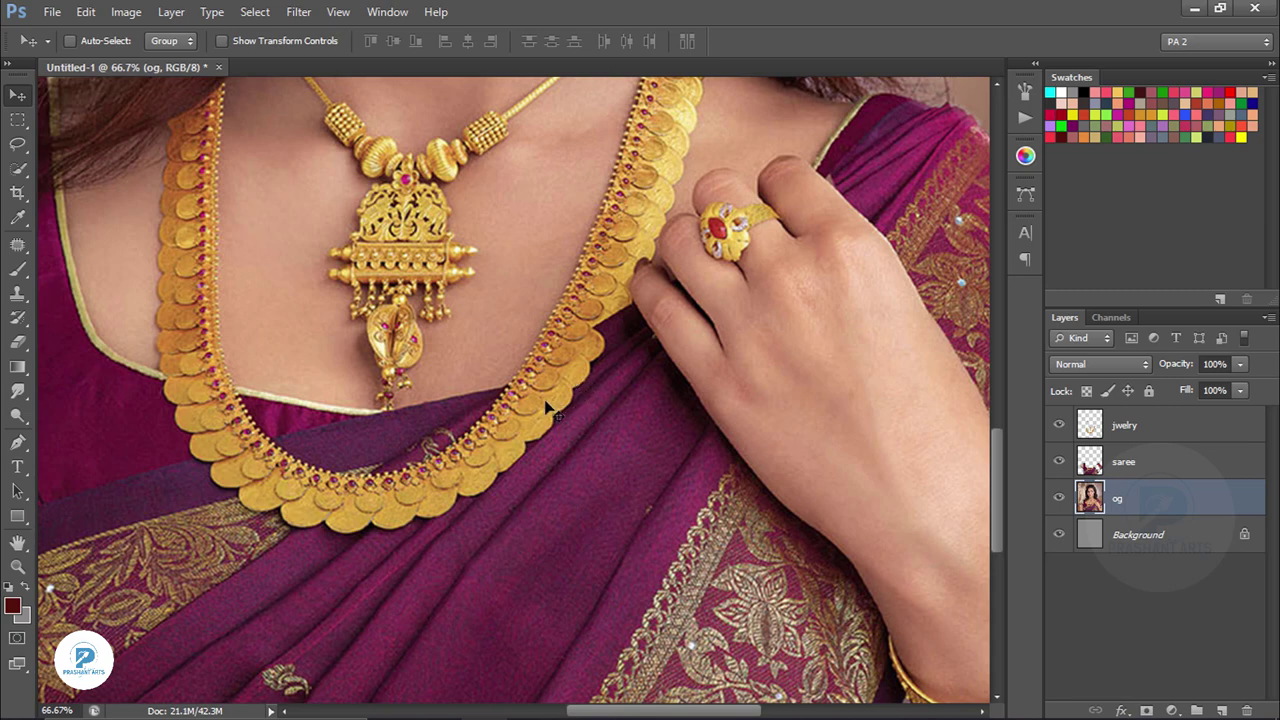
pyautogui.hotkey('ctrl', '-')
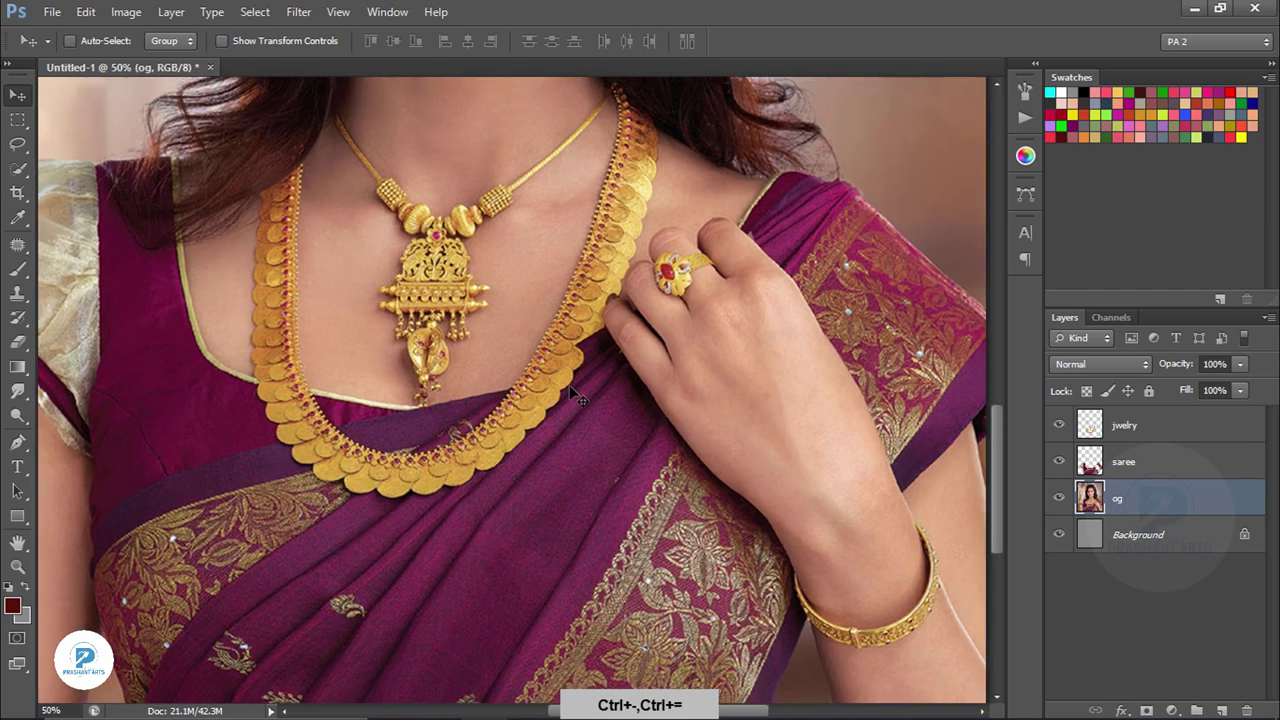
pyautogui.hotkey('ctrl', '-')
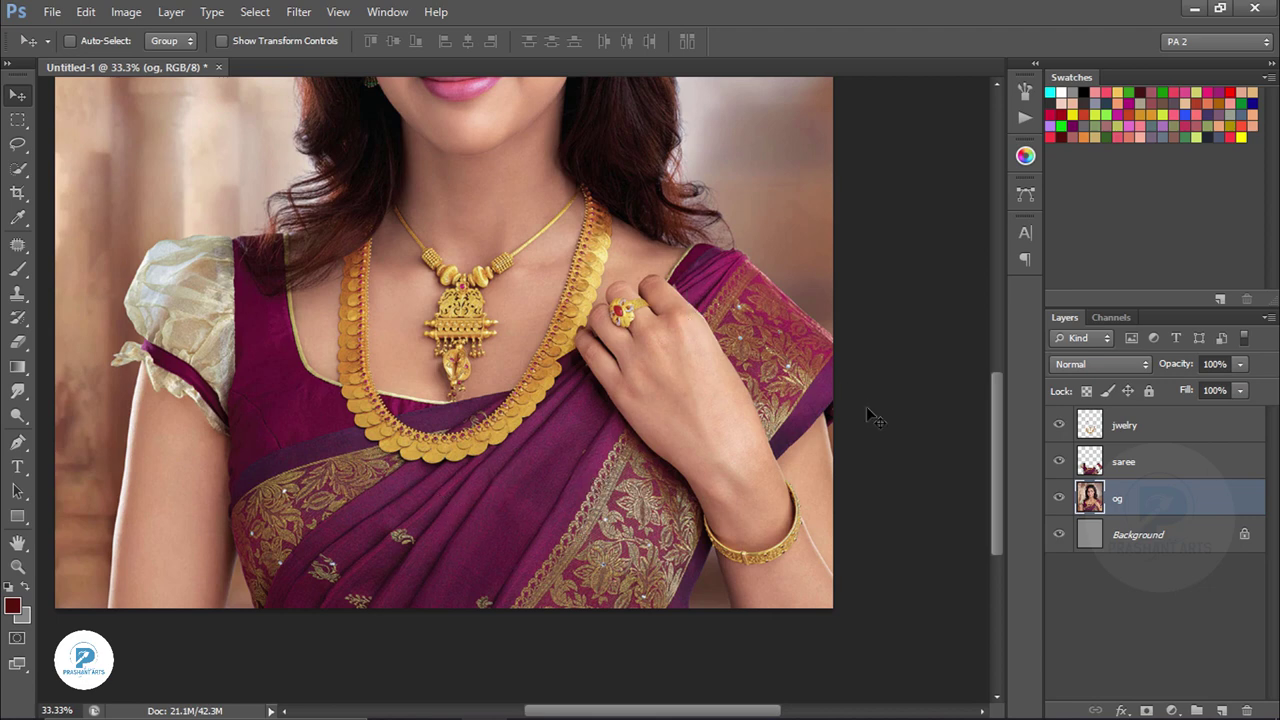
# Step: Hide the saree and og layers to view the jewelry cutout alone
pyautogui.scroll(1, 991, 438)
pyautogui.scroll(1, 991, 438)
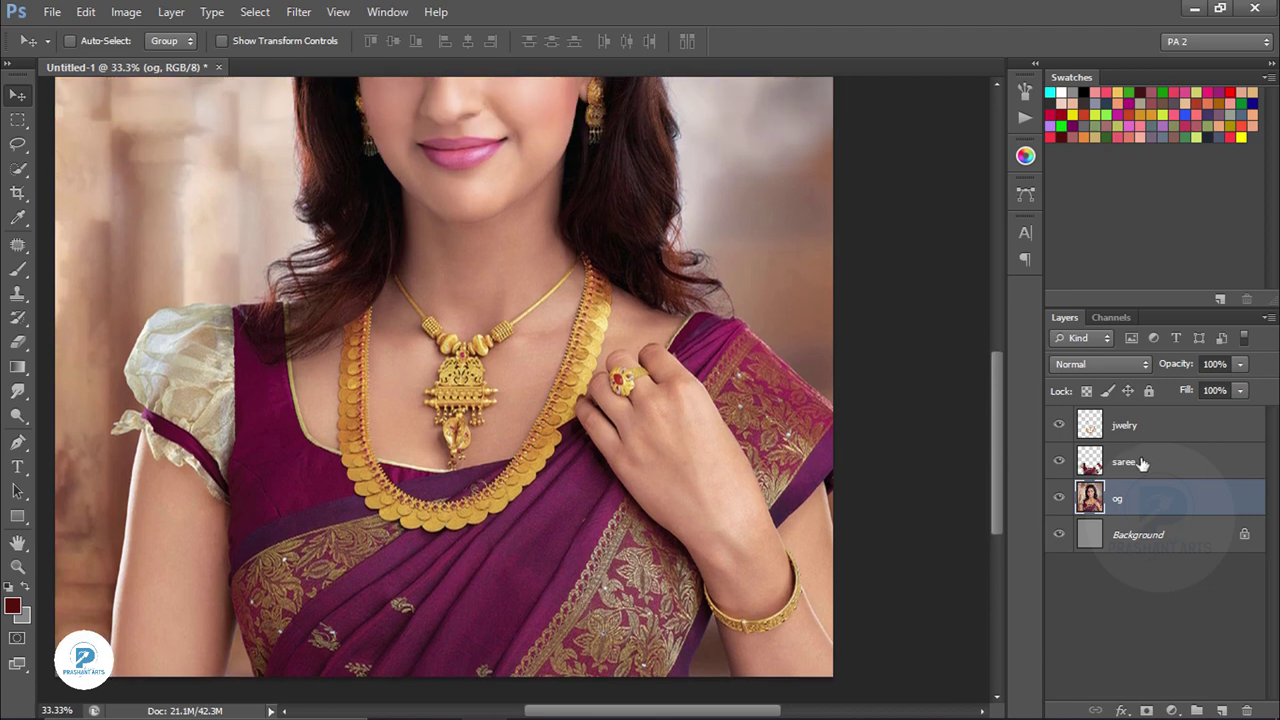
pyautogui.click(1059, 461)
pyautogui.click(1059, 498)
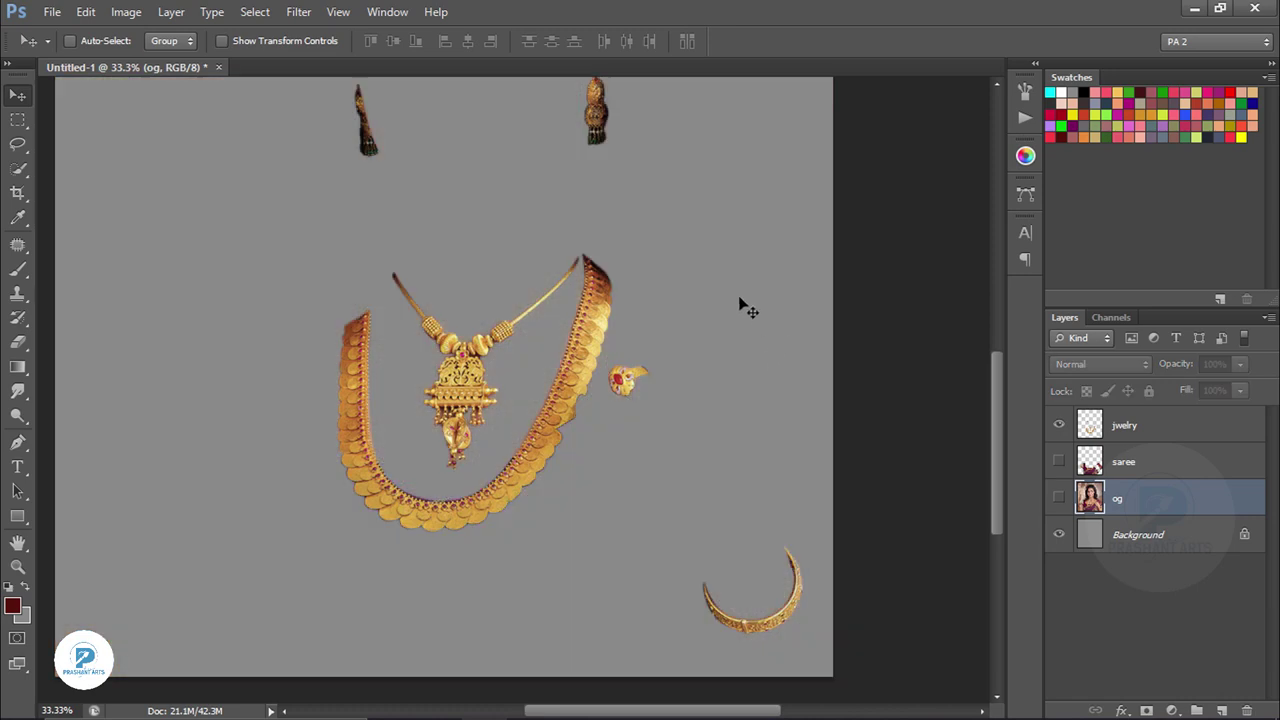
# Step: Turn the saree and og layers back on so the full portrait shows
pyautogui.hscroll(-3, 729, 715)
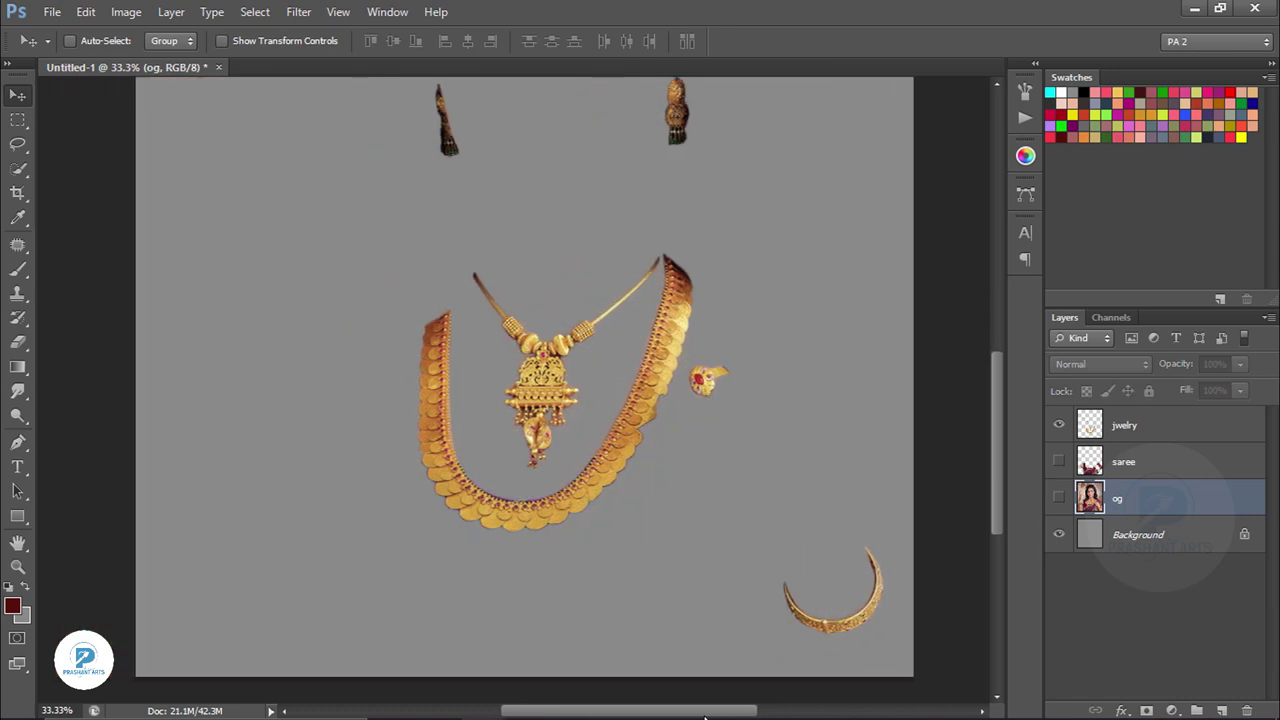
pyautogui.scroll(2, 1002, 488)
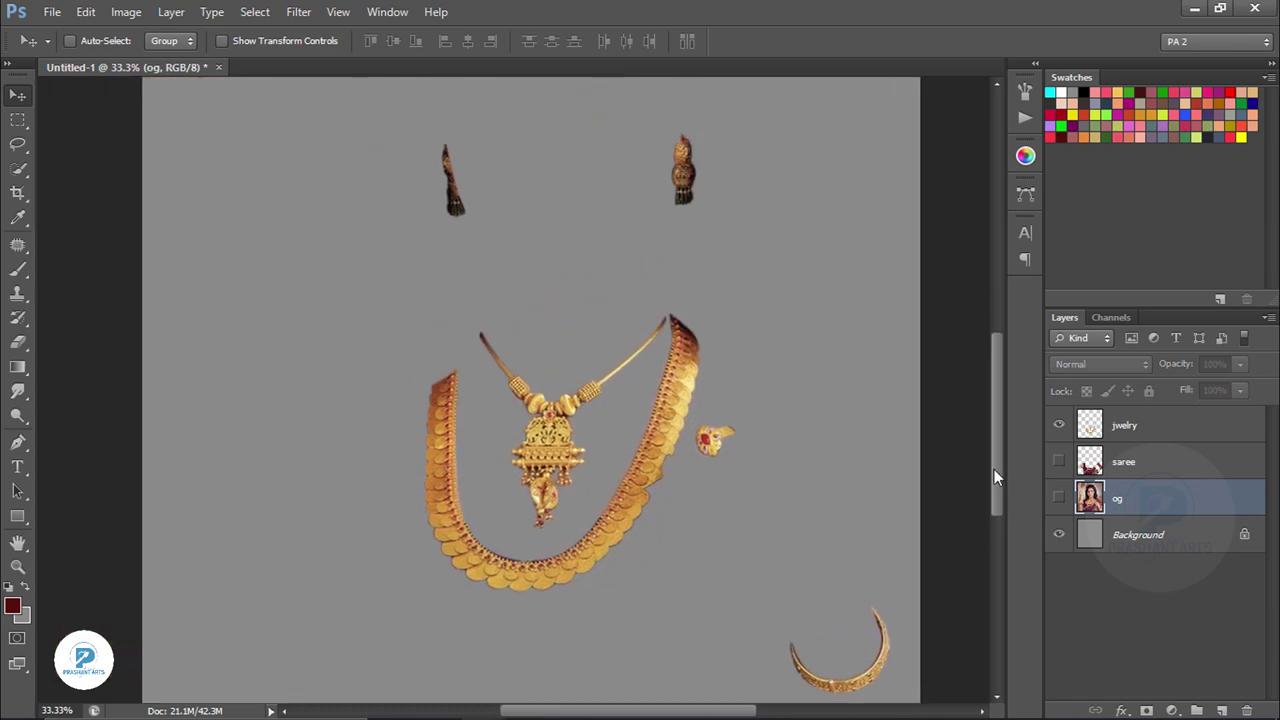
pyautogui.click(1059, 461)
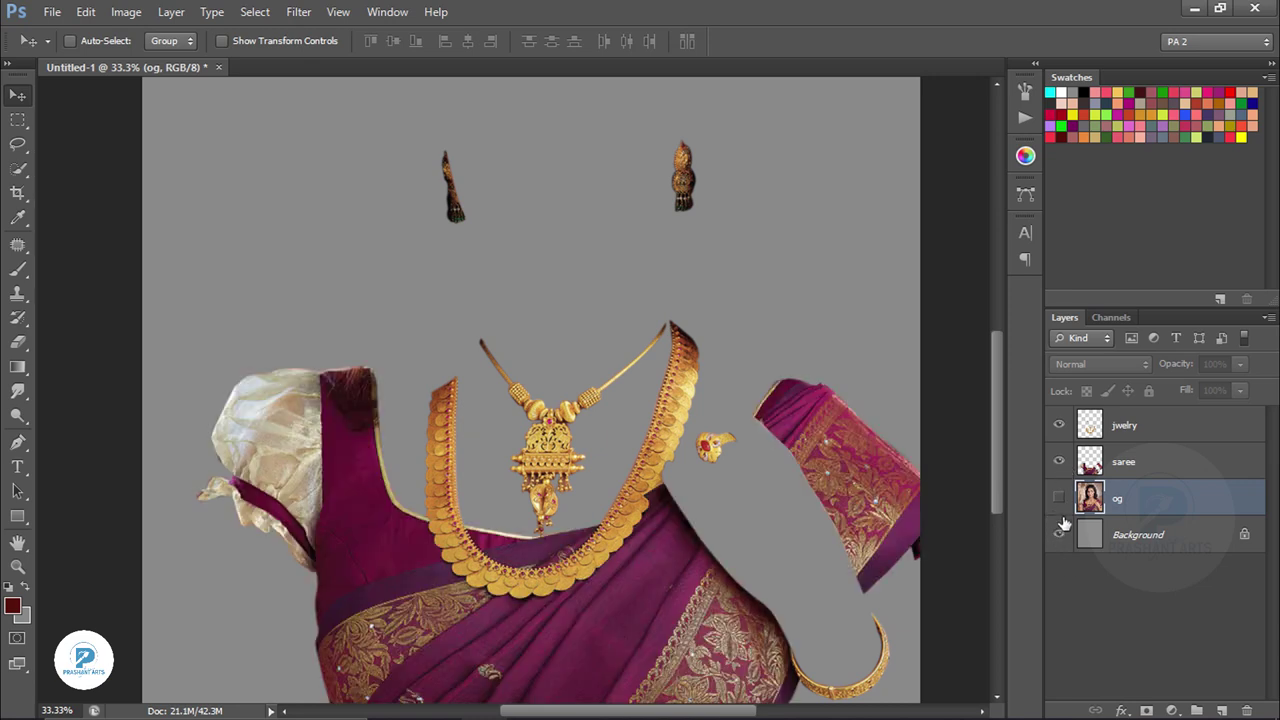
pyautogui.click(1059, 500)
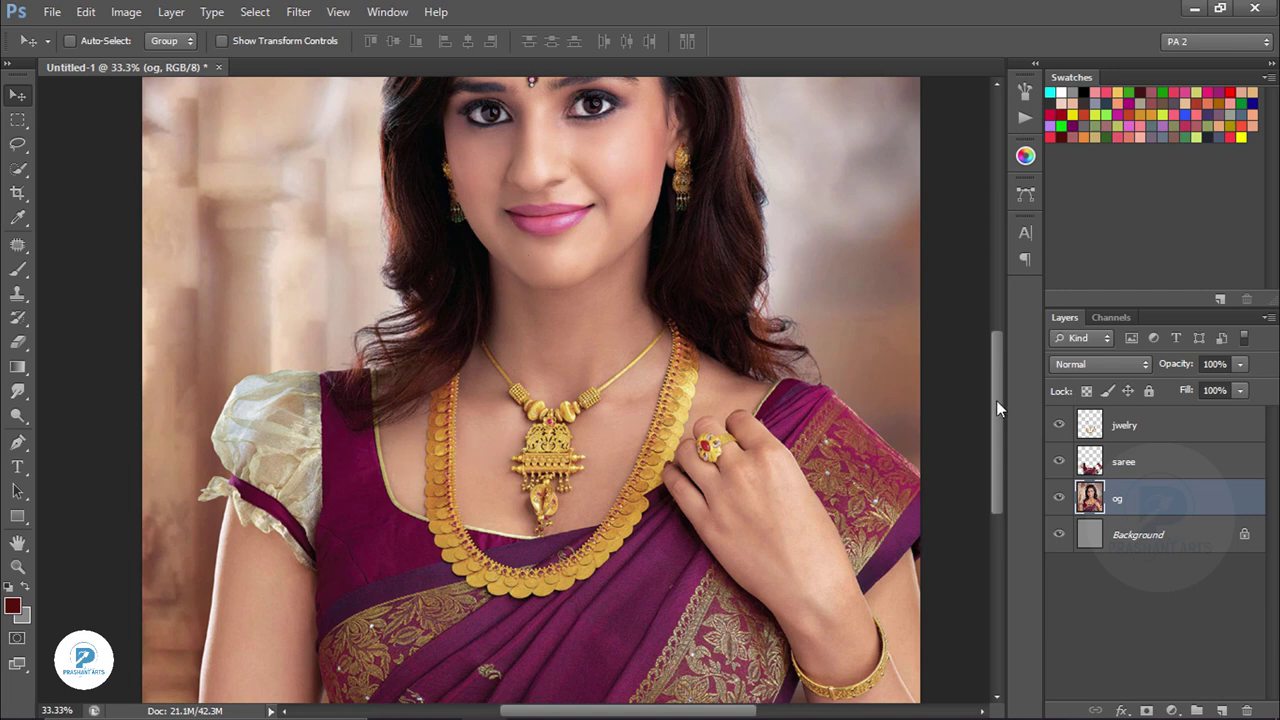
pyautogui.scroll(-1, 996, 400)
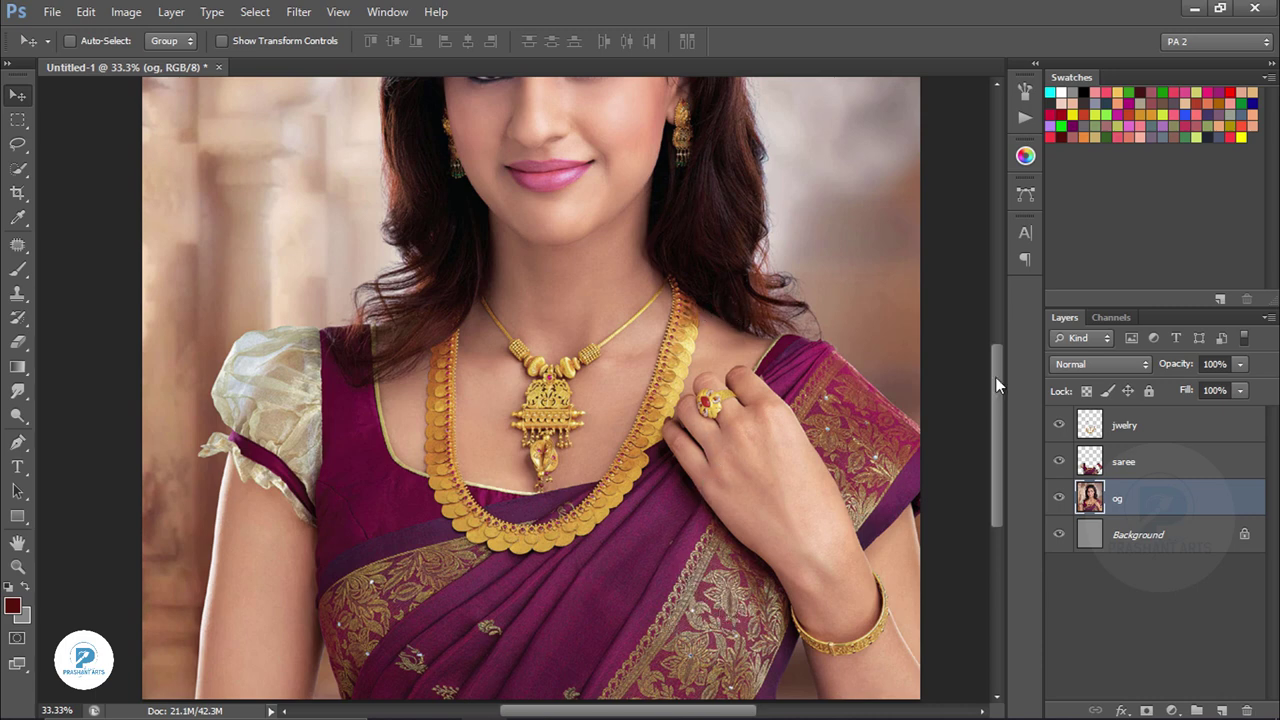
# Step: Make the jwelry layer the active layer
pyautogui.scroll(1, 995, 377)
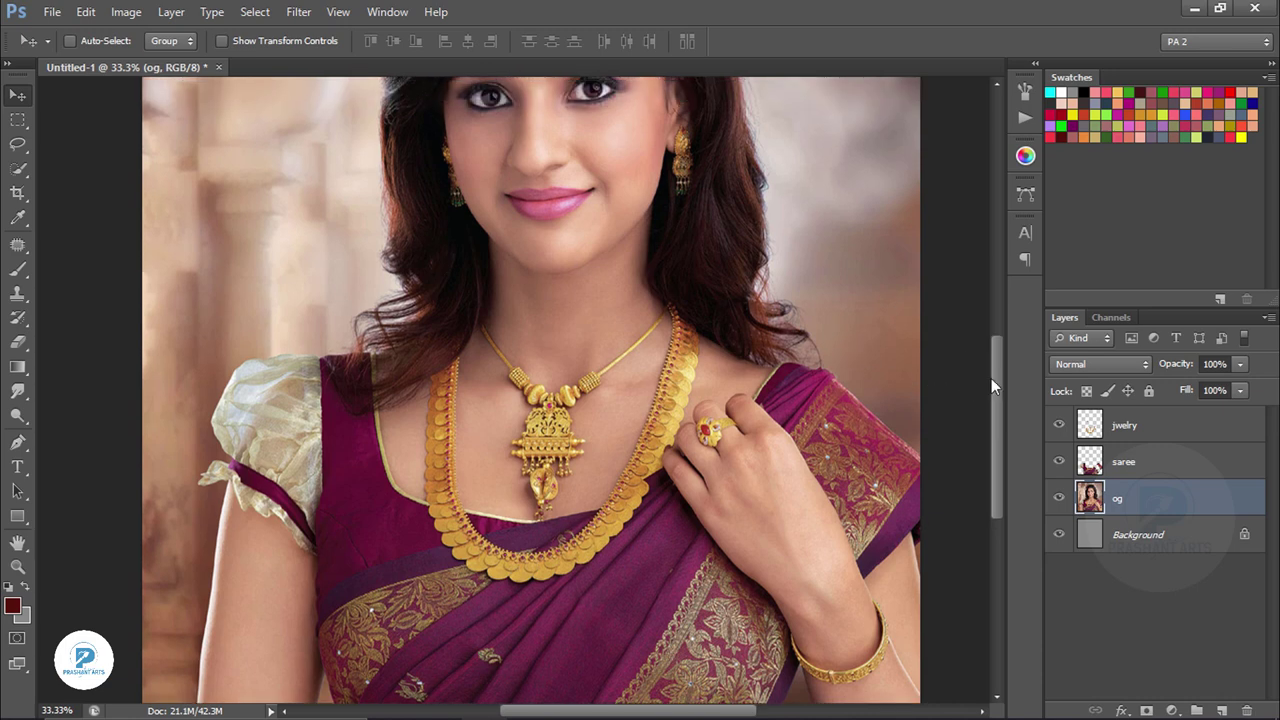
pyautogui.scroll(-2, 994, 380)
pyautogui.scroll(1, 994, 384)
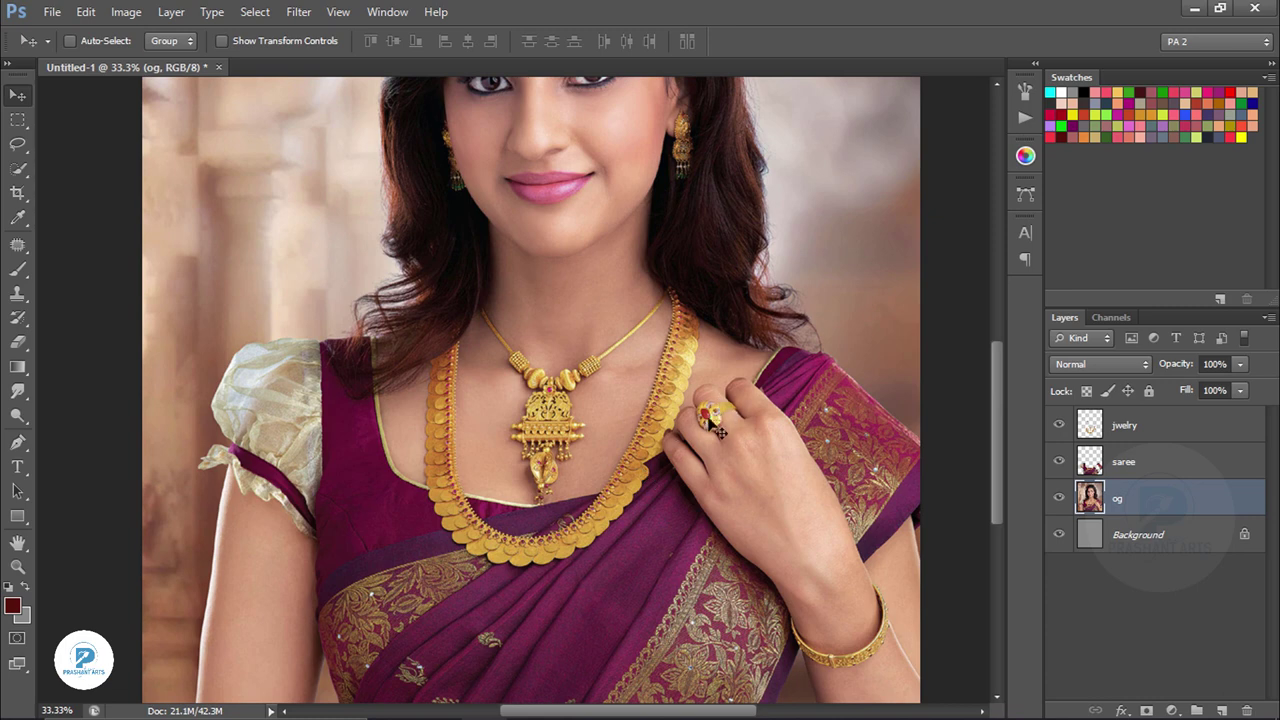
pyautogui.scroll(-1, 994, 385)
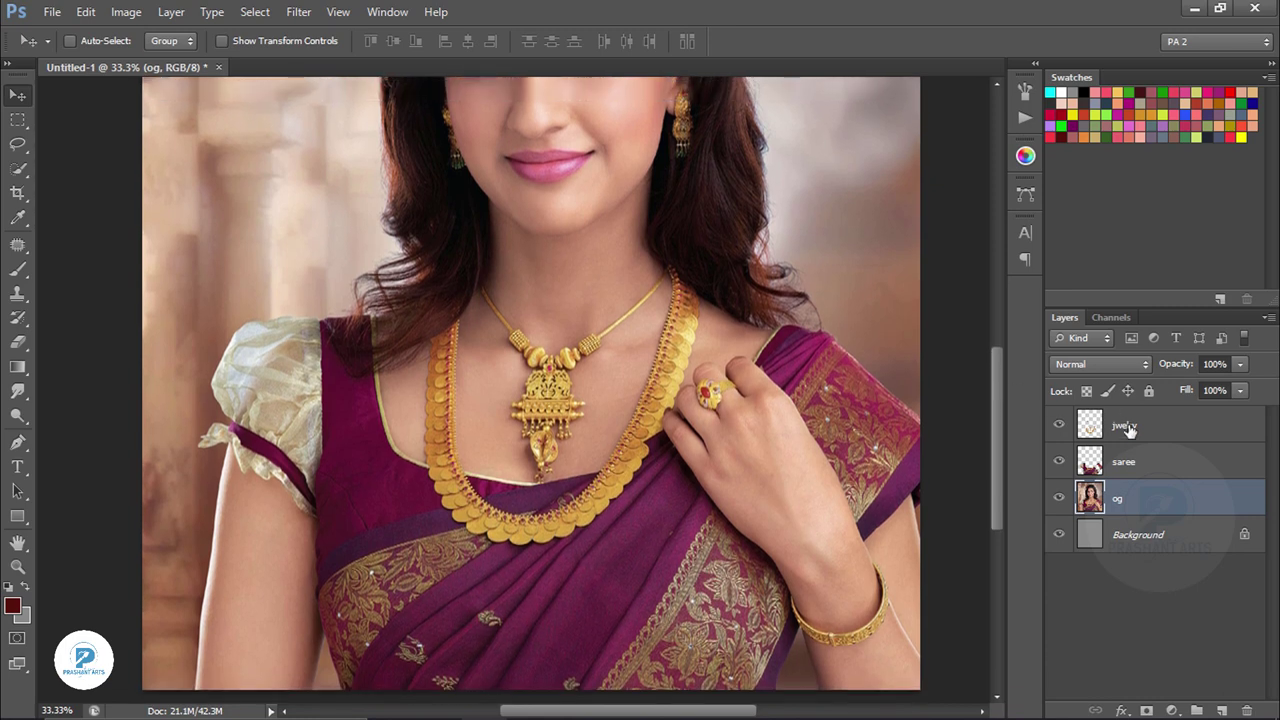
pyautogui.hotkey('alt', '.')
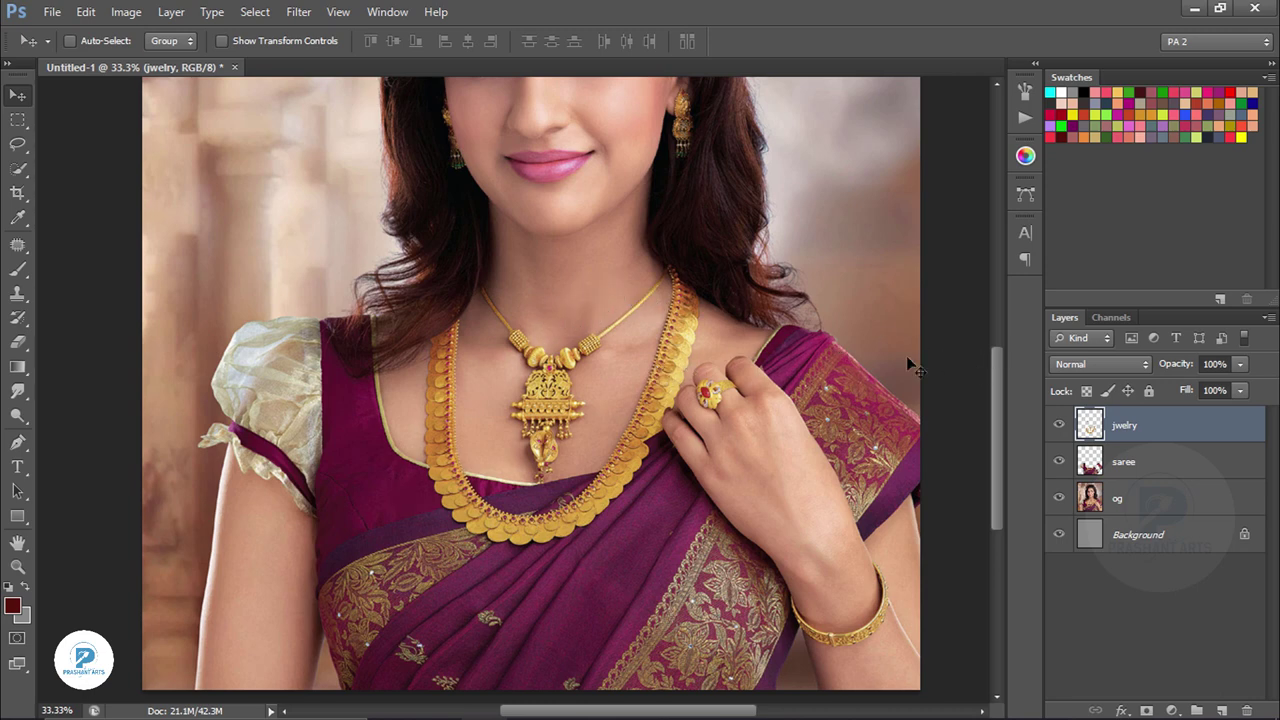
# Step: Zoom out to 25% to view the whole portrait
pyautogui.scroll(1, 994, 392)
pyautogui.scroll(-1, 995, 410)
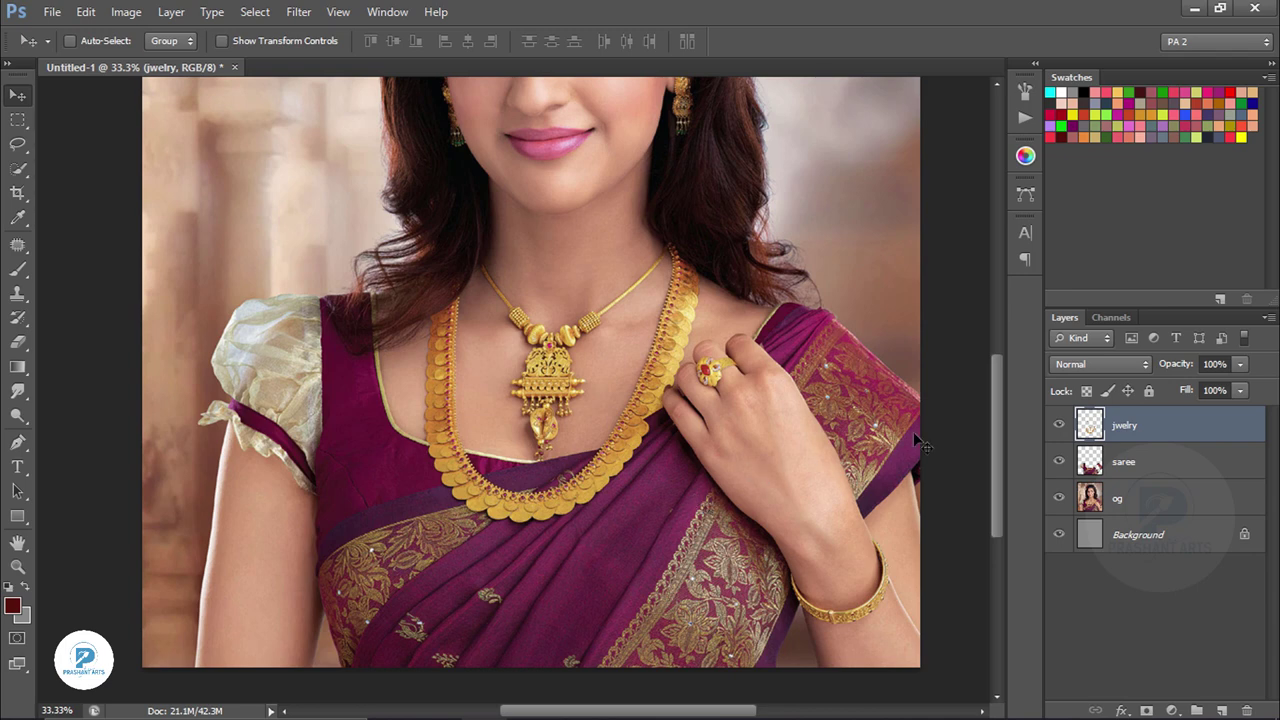
pyautogui.scroll(1, 999, 428)
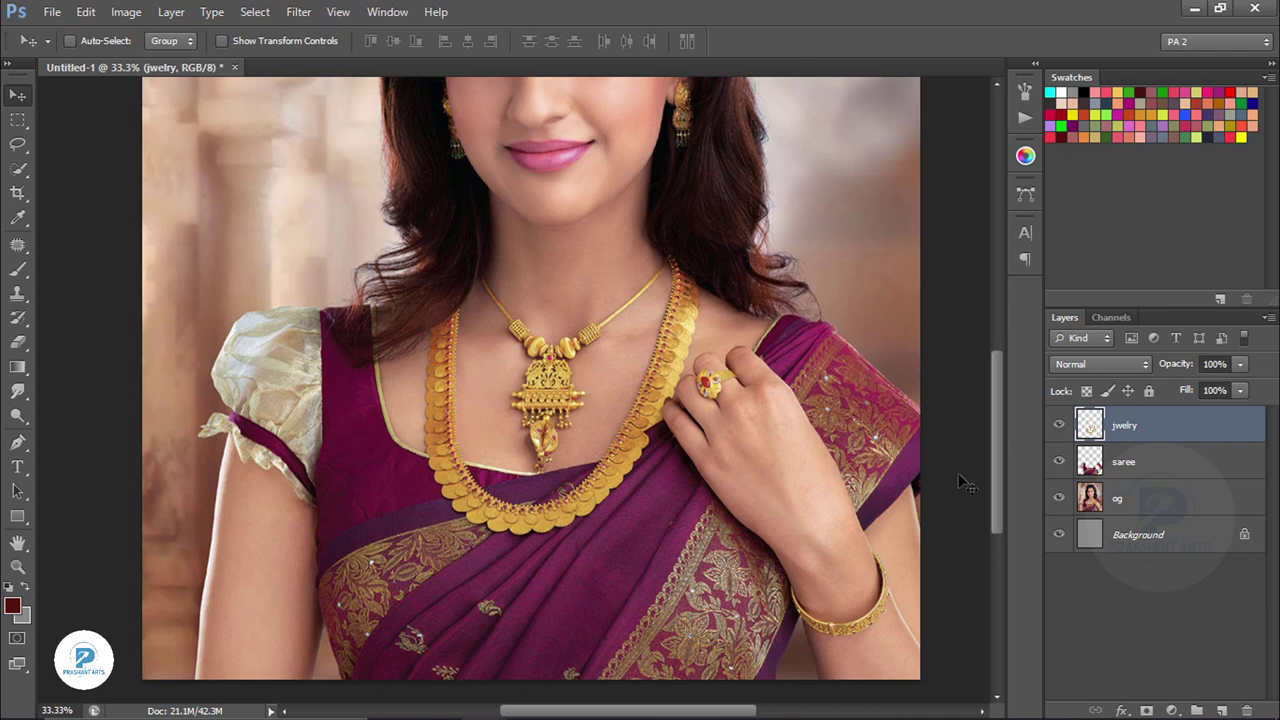
pyautogui.hotkey('ctrl', '-')
pyautogui.scroll(1, 996, 445)
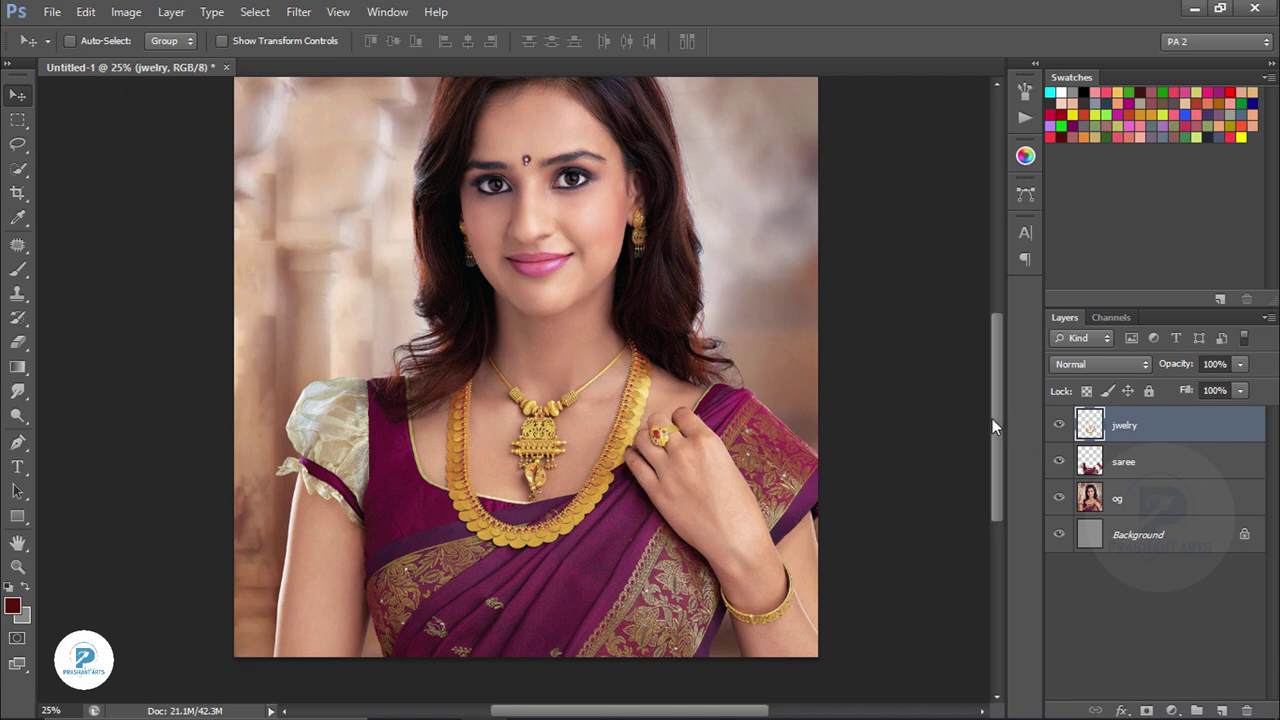
pyautogui.moveTo(992, 418); pyautogui.dragTo(994, 413)
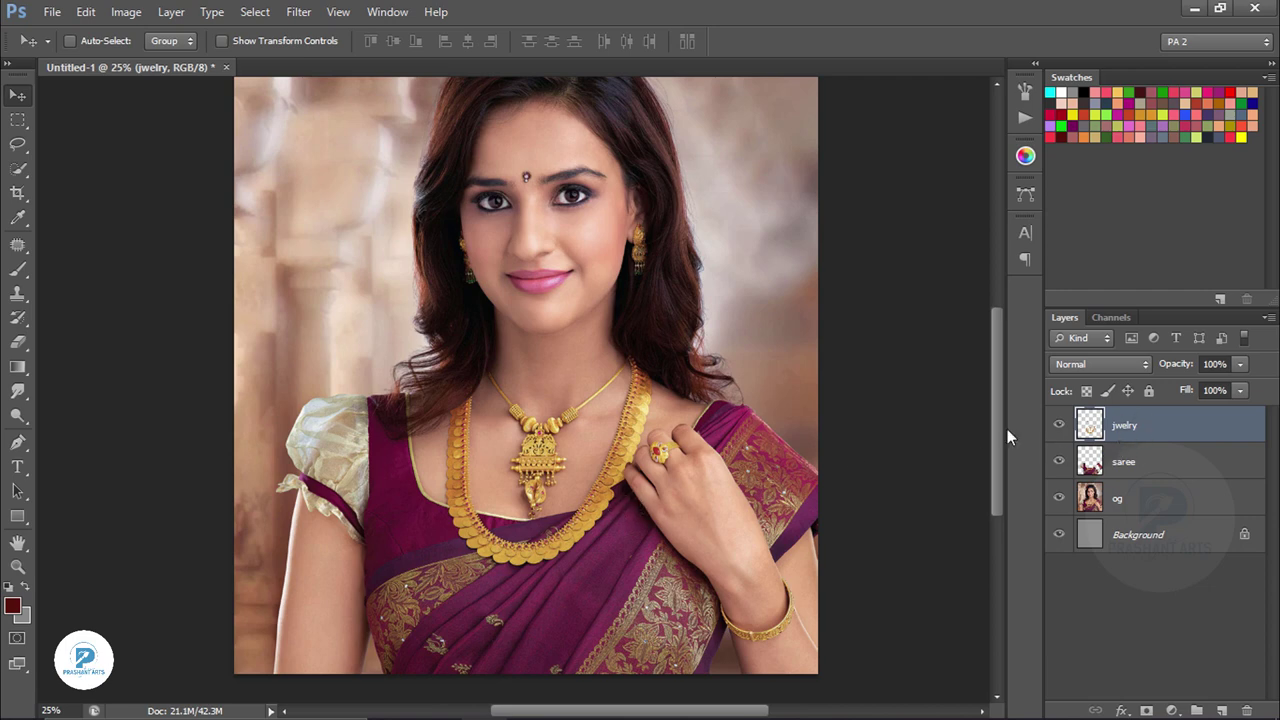
# Step: Apply Color Balance to the jewelry: Midtones +18/0/-18, Highlights +9/0/-55
pyautogui.hotkey('ctrl', 'b')
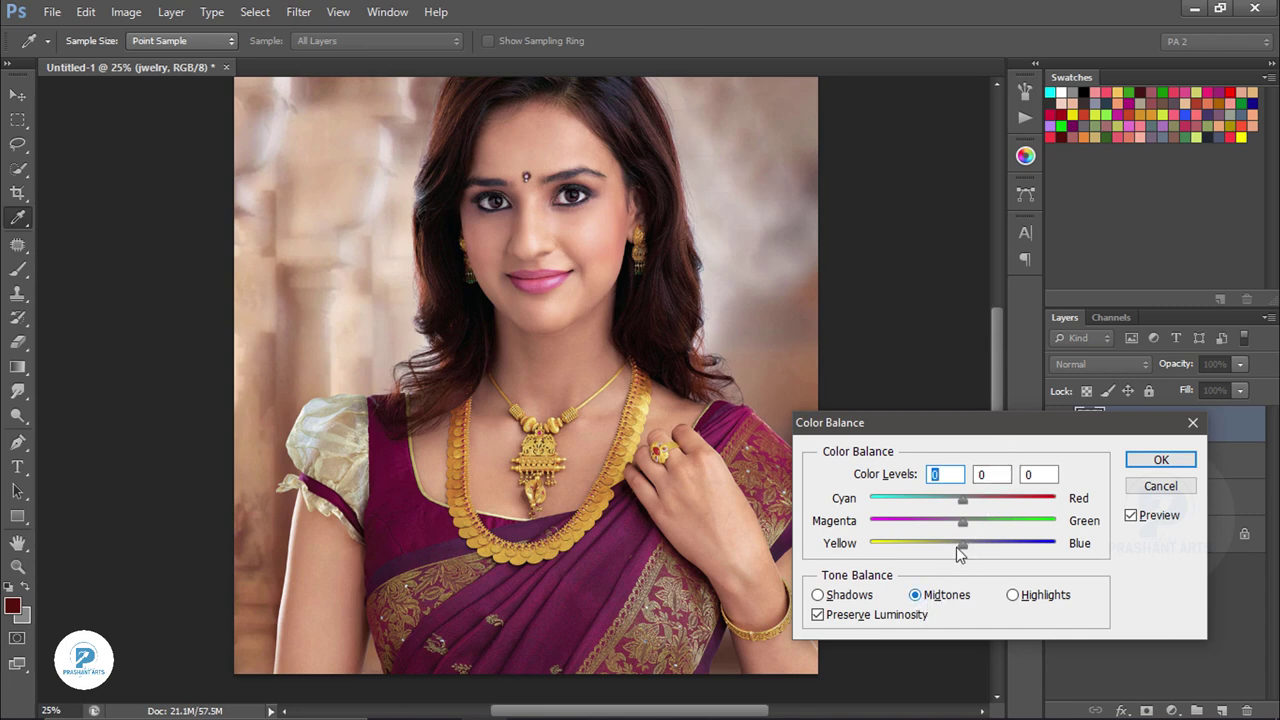
pyautogui.moveTo(963, 550); pyautogui.dragTo(946, 556)
pyautogui.moveTo(963, 501); pyautogui.dragTo(981, 508)
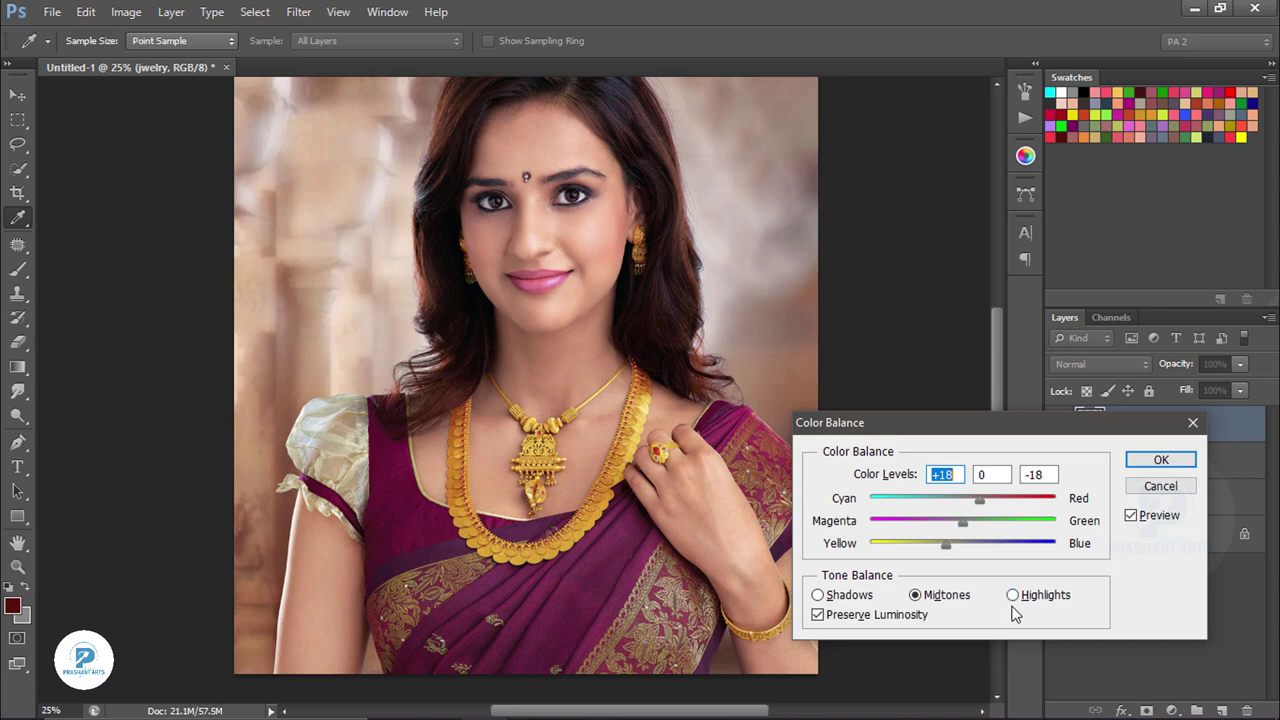
pyautogui.click(1013, 596)
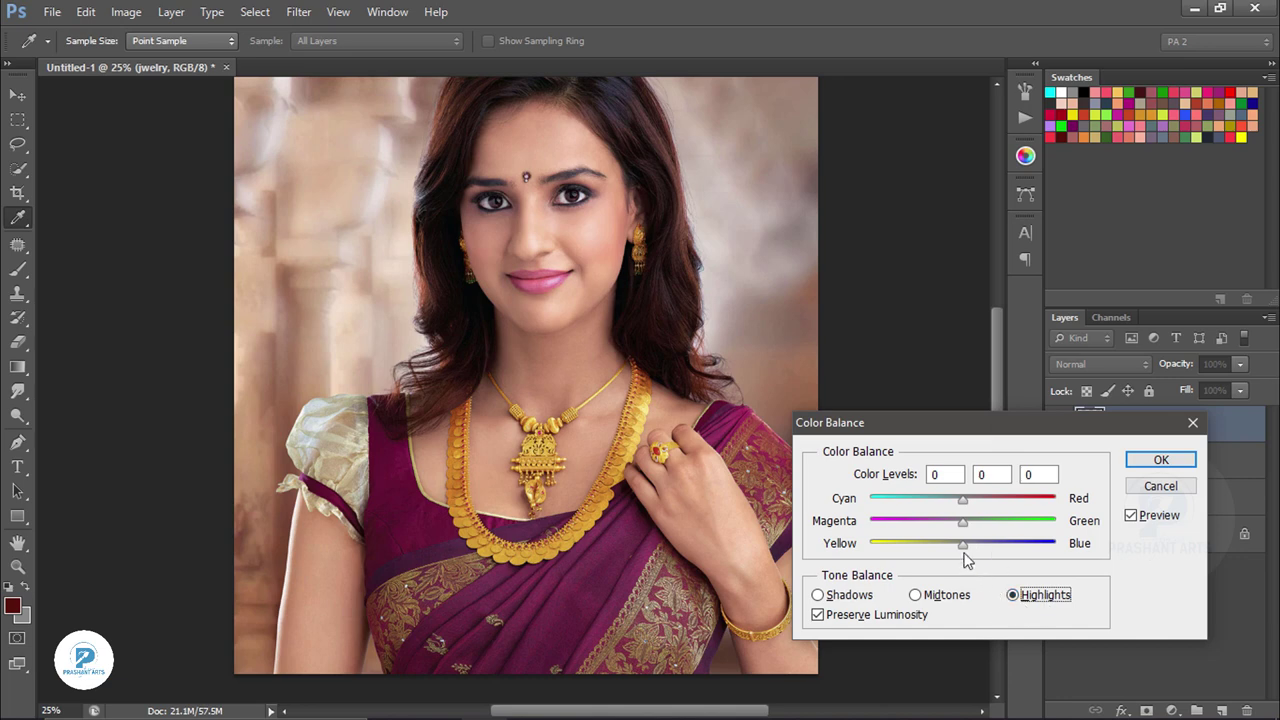
pyautogui.moveTo(960, 547); pyautogui.dragTo(957, 547)
pyautogui.moveTo(959, 547)
pyautogui.mouseDown()
pyautogui.moveTo(842, 550)
pyautogui.moveTo(904, 548)
pyautogui.mouseUp()
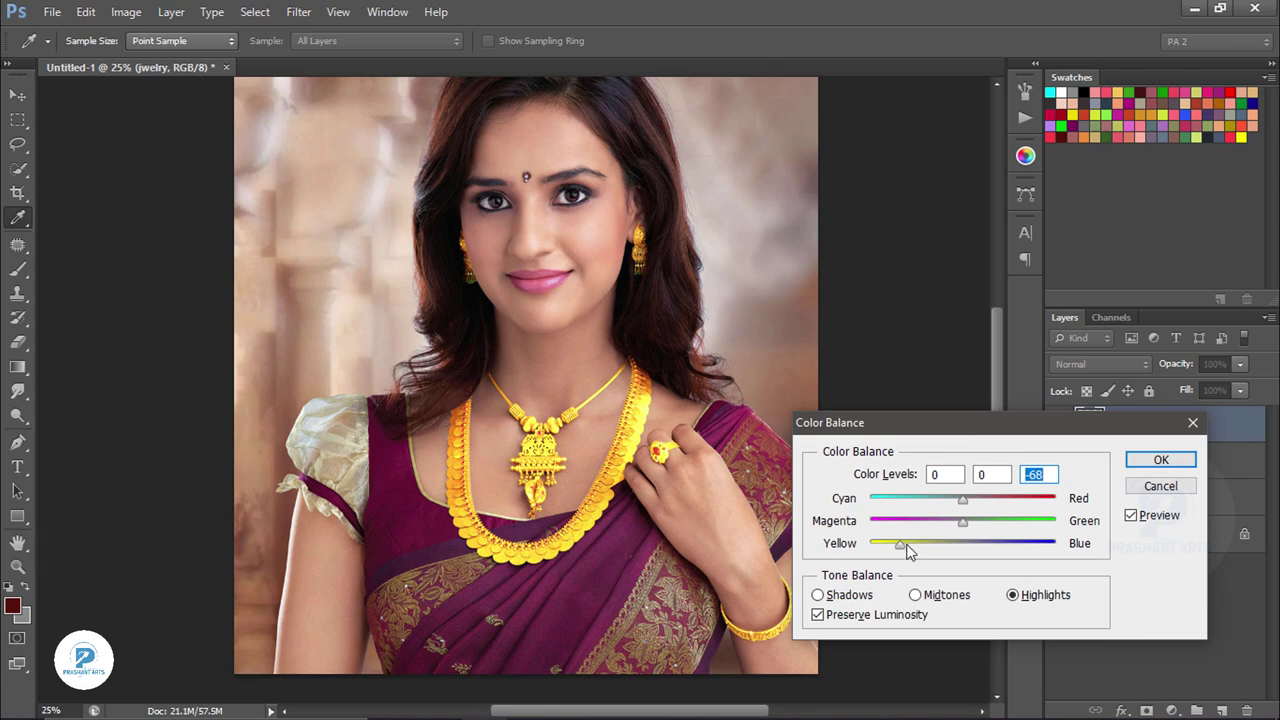
pyautogui.moveTo(899, 544); pyautogui.dragTo(914, 548)
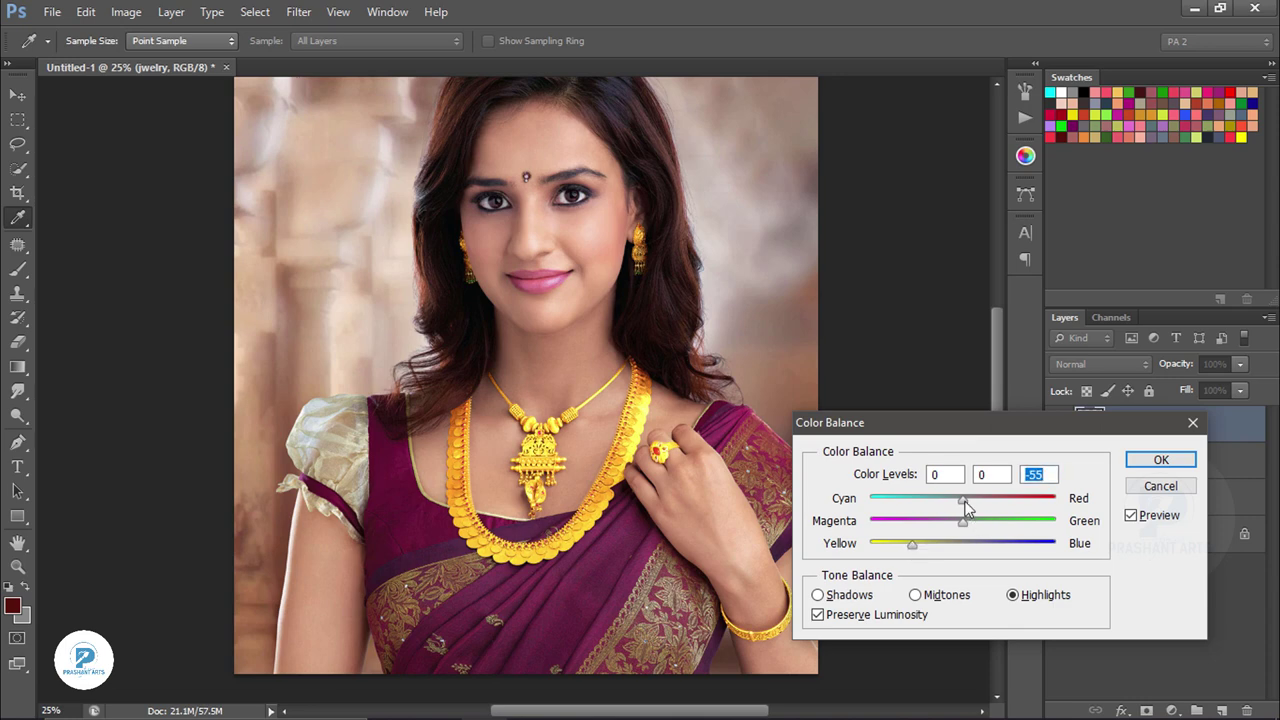
pyautogui.moveTo(965, 500); pyautogui.dragTo(971, 501)
pyautogui.click(1160, 460)
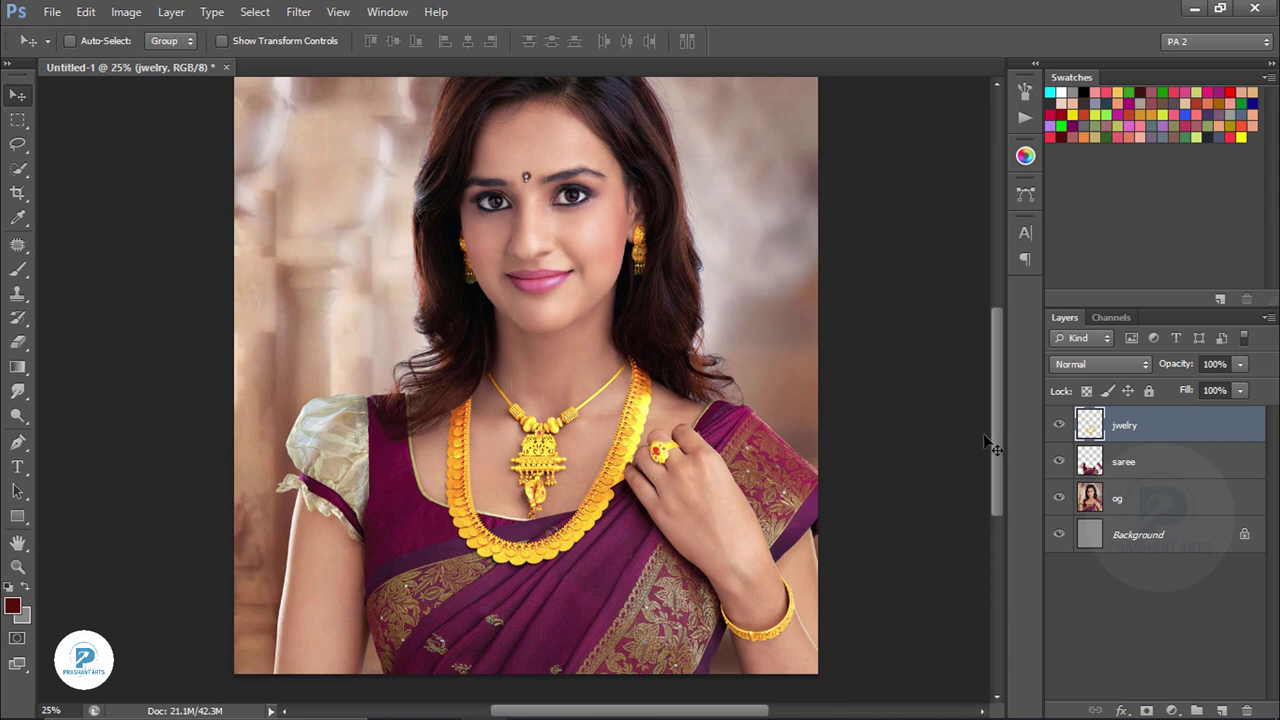
# Step: Apply Dust & Scratches to the jewelry at Radius 1, Threshold 0, after checking the preview
pyautogui.scroll(-1, 992, 450)
pyautogui.scroll(2, 993, 453)
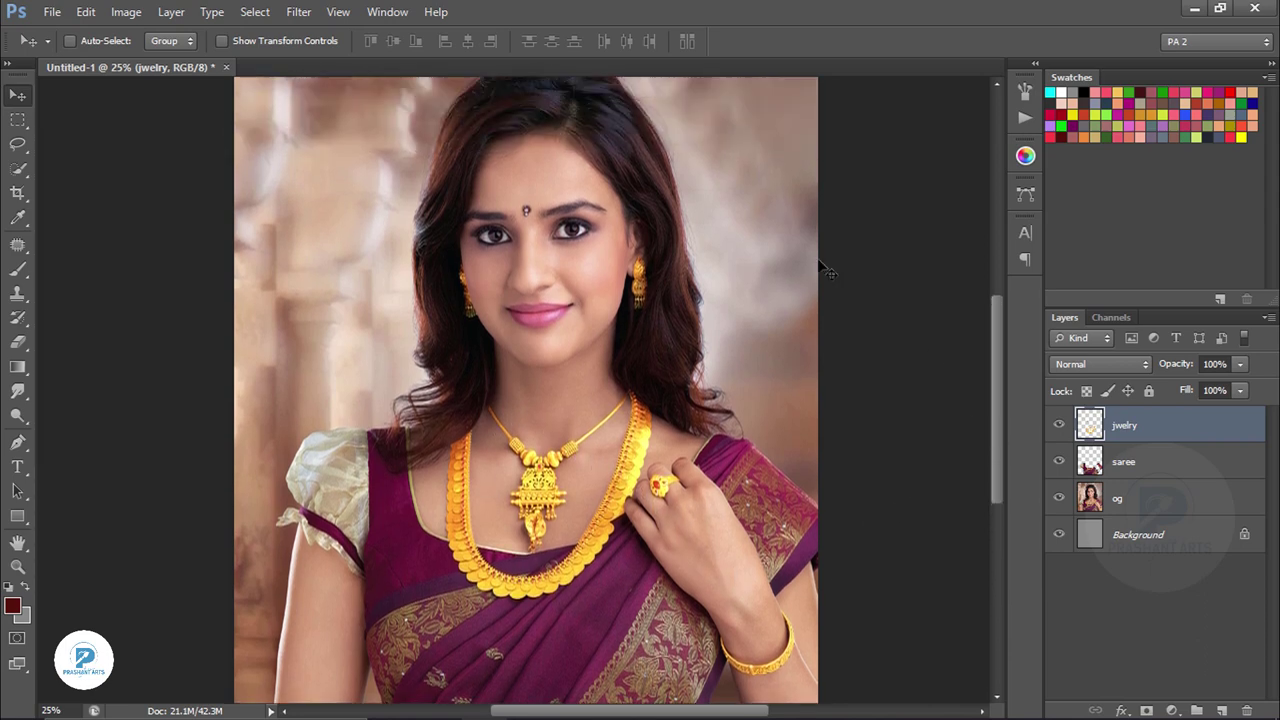
pyautogui.click(299, 12)
pyautogui.moveTo(311, 237)
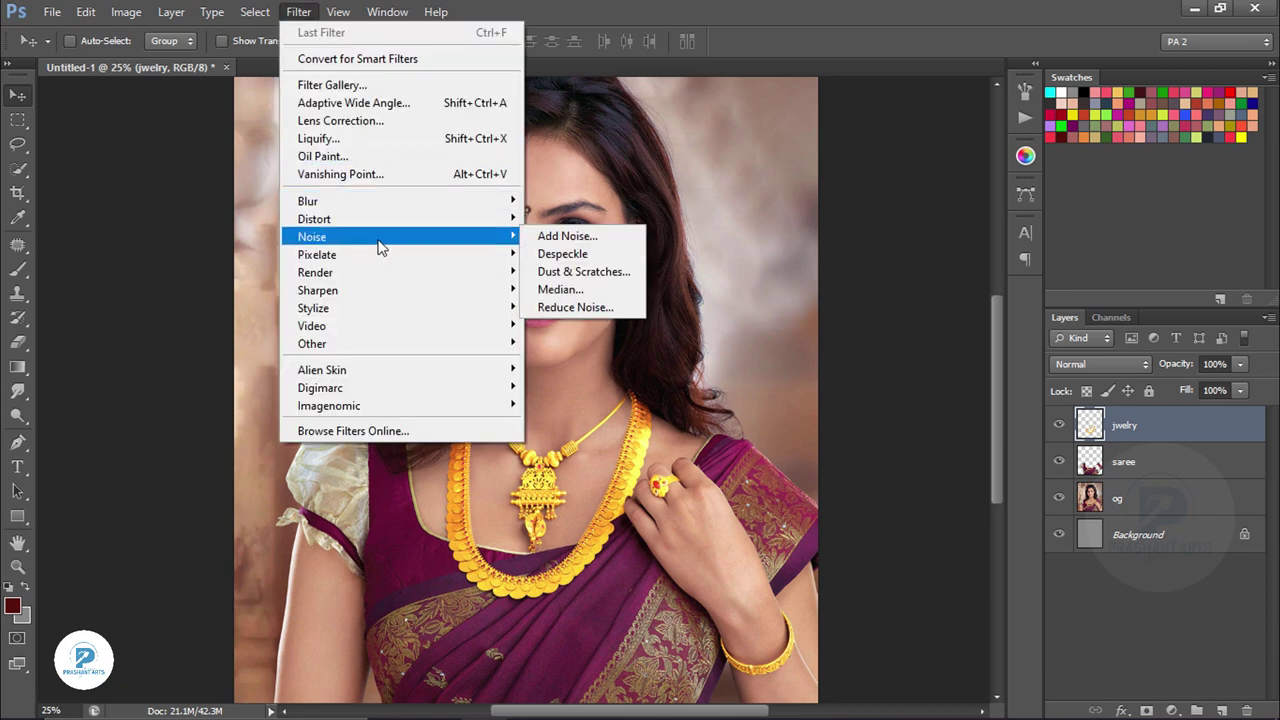
pyautogui.click(562, 274)
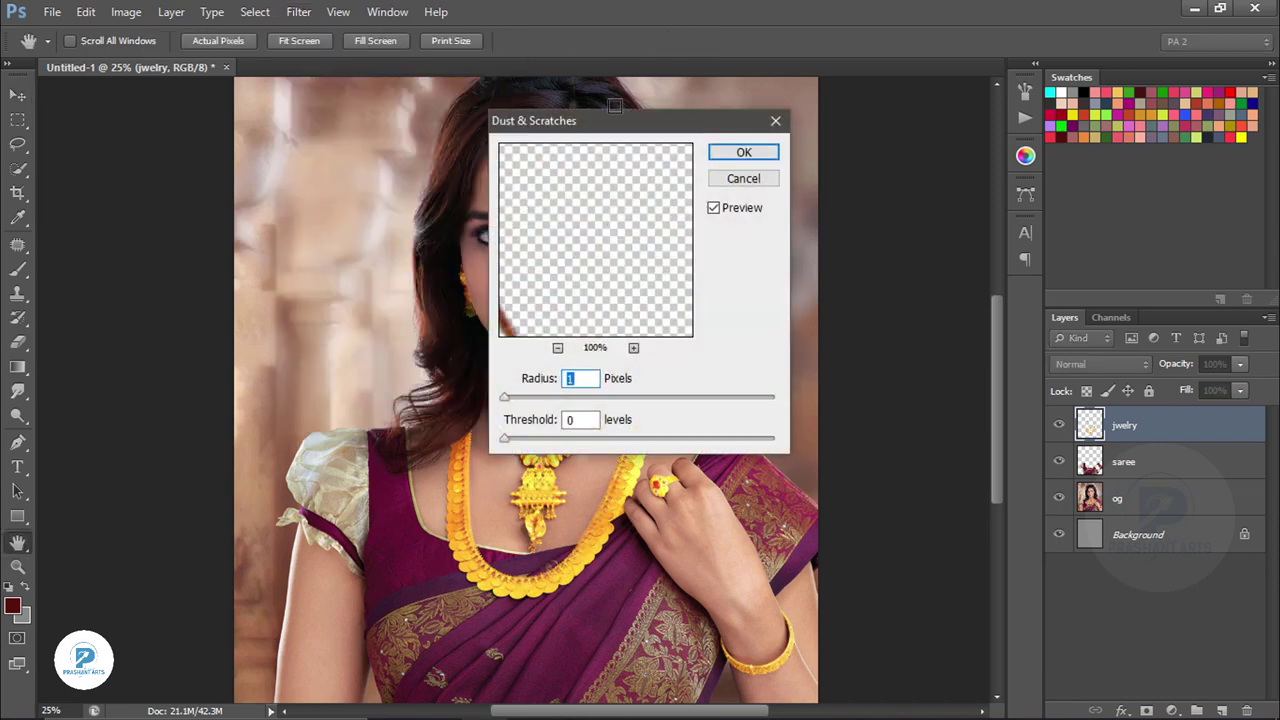
pyautogui.moveTo(617, 125); pyautogui.dragTo(863, 206)
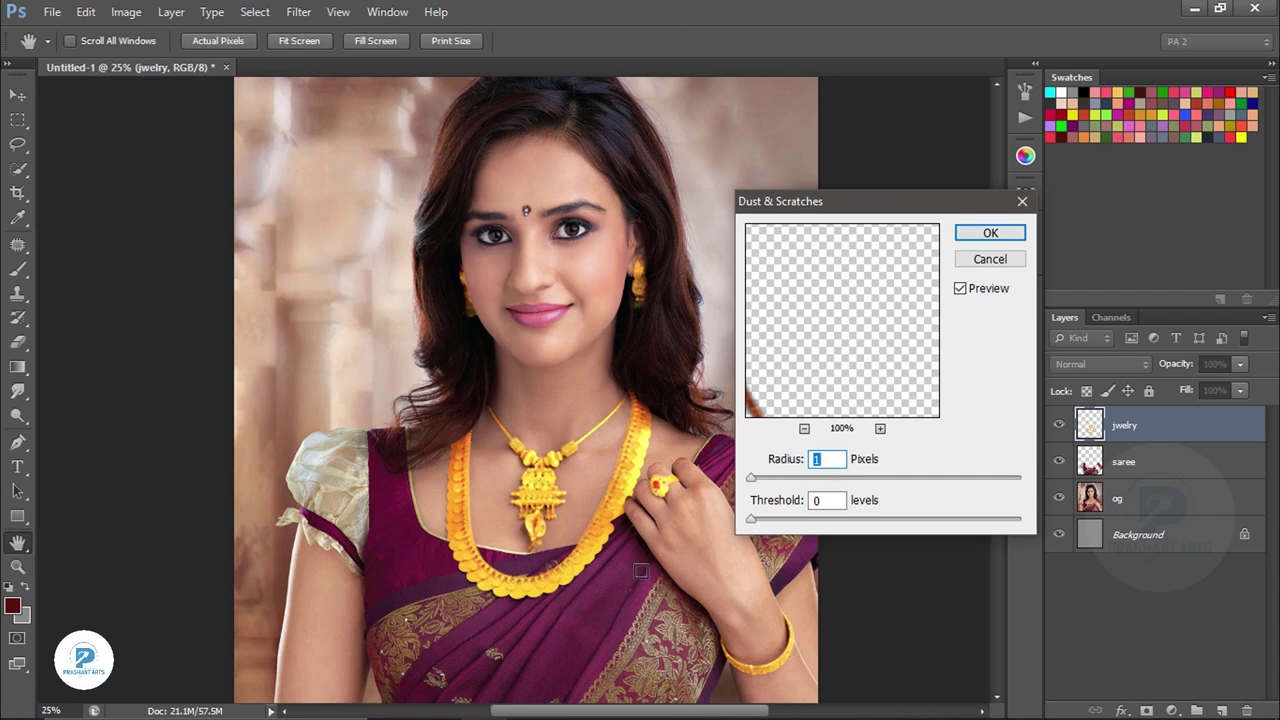
pyautogui.hotkey('ctrl', '+')
pyautogui.hotkey('ctrl', '+')
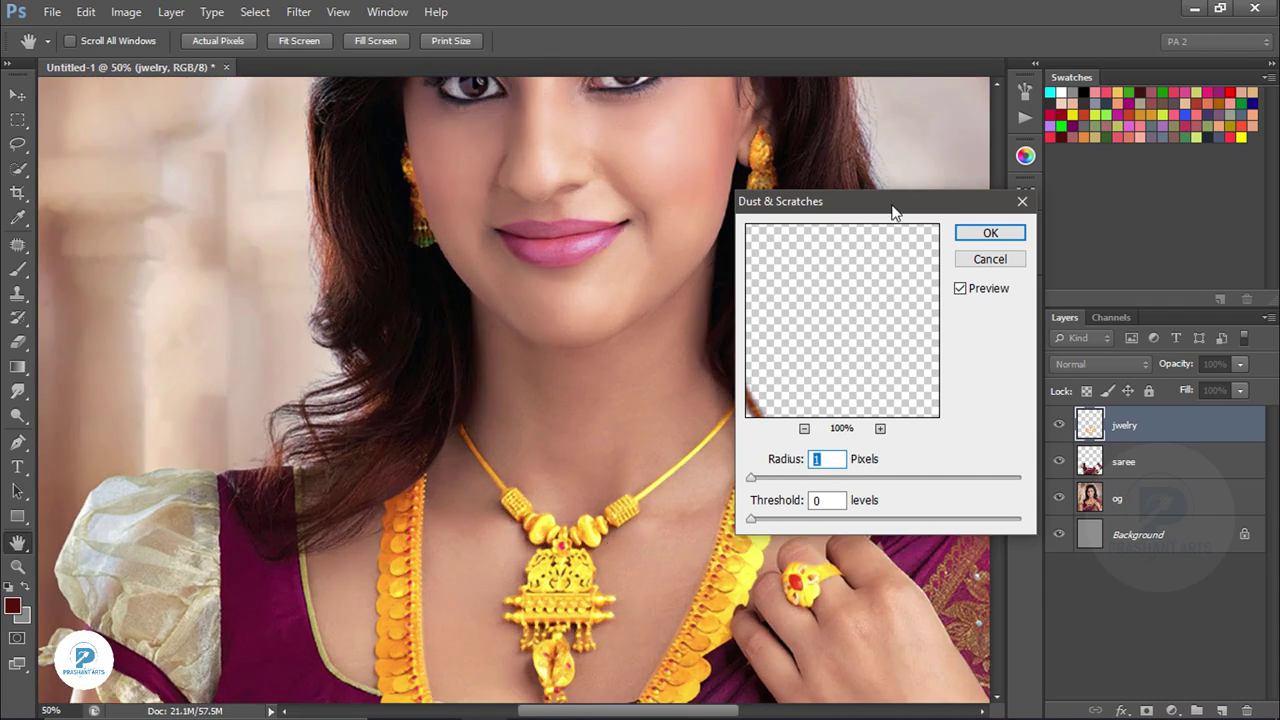
pyautogui.moveTo(890, 213)
pyautogui.mouseDown()
pyautogui.moveTo(937, 350)
pyautogui.moveTo(918, 285)
pyautogui.mouseUp()
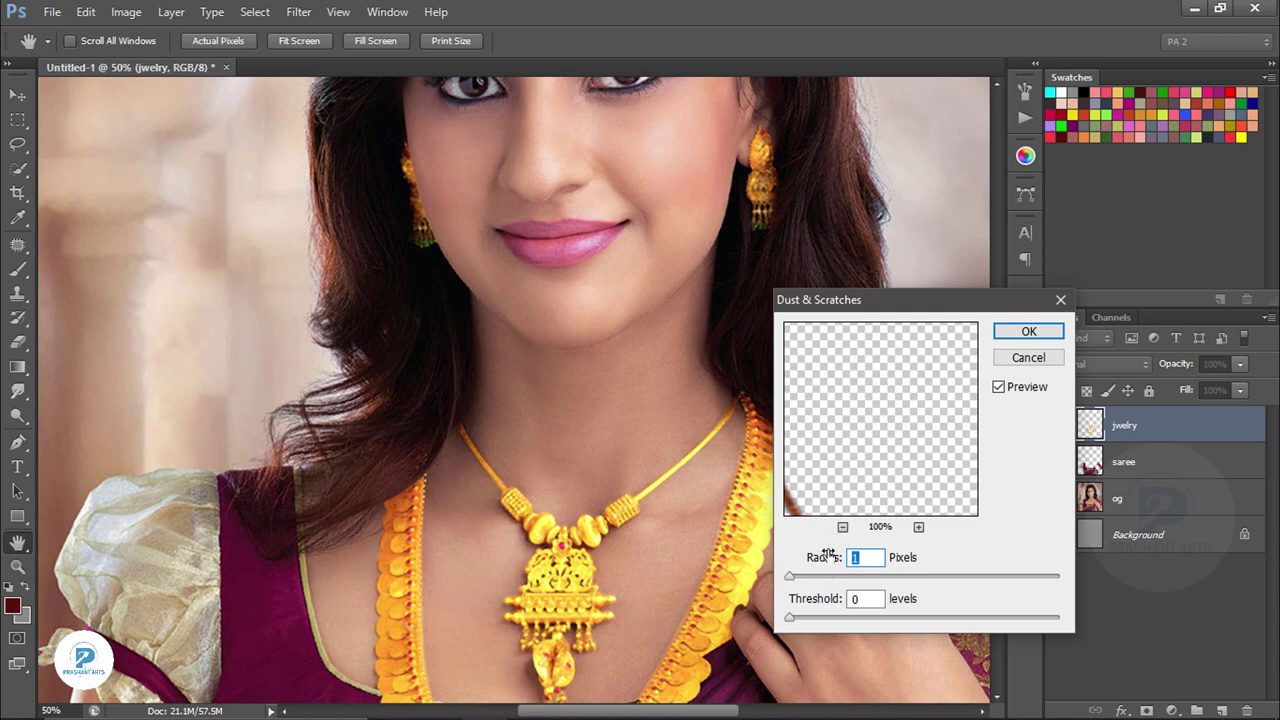
pyautogui.click(999, 388)
pyautogui.click(1027, 331)
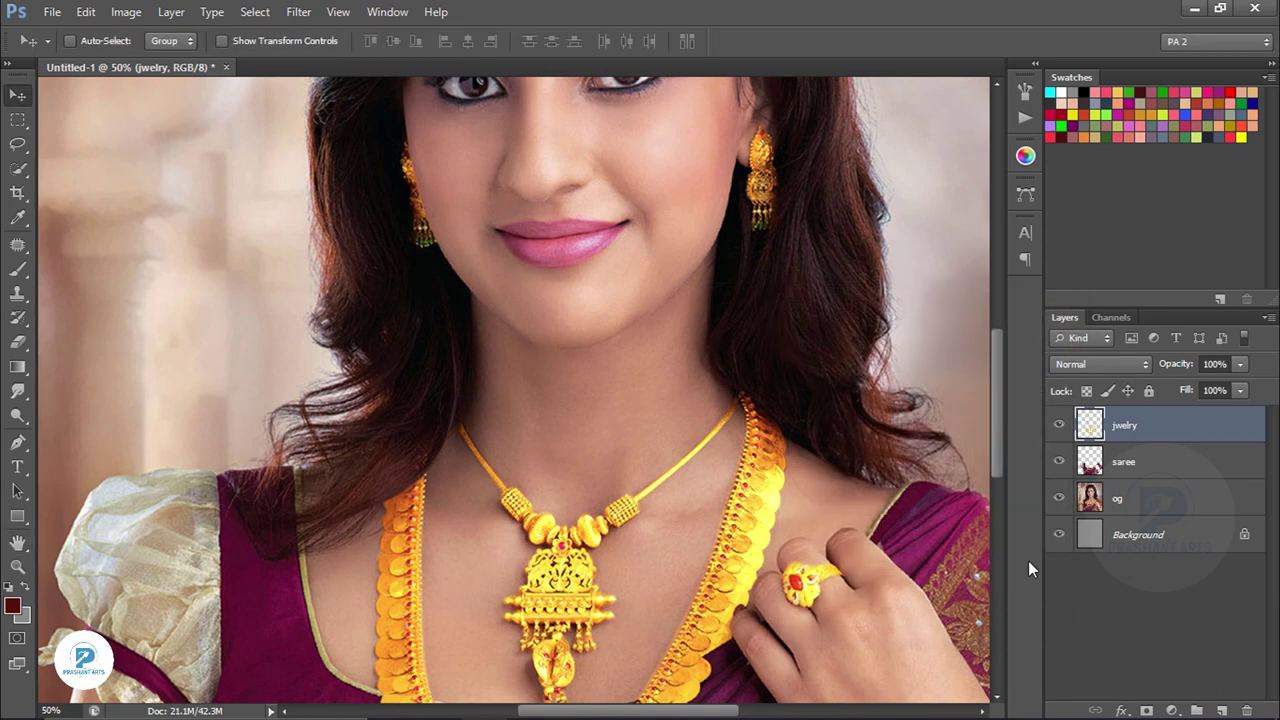
# Step: Duplicate jwelry as 'jwelry copy' and zoom in close on the necklace chain
pyautogui.hotkey('ctrl', 'j')
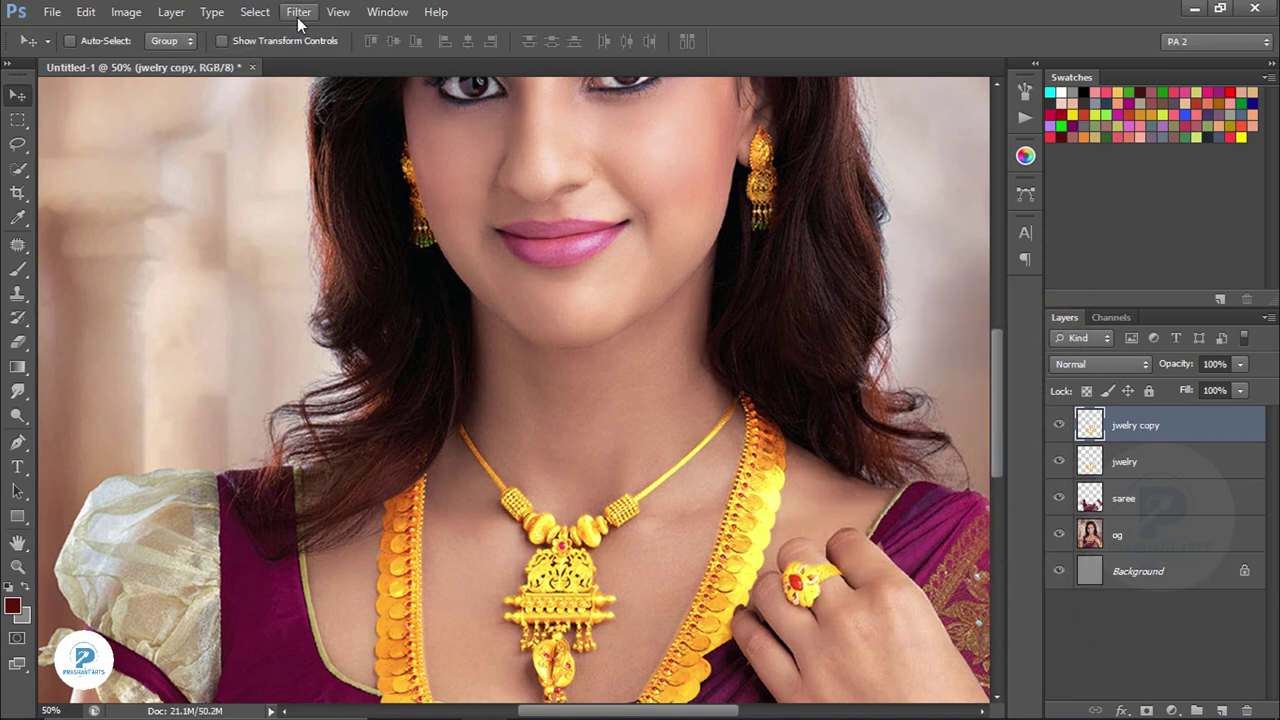
pyautogui.click(298, 12)
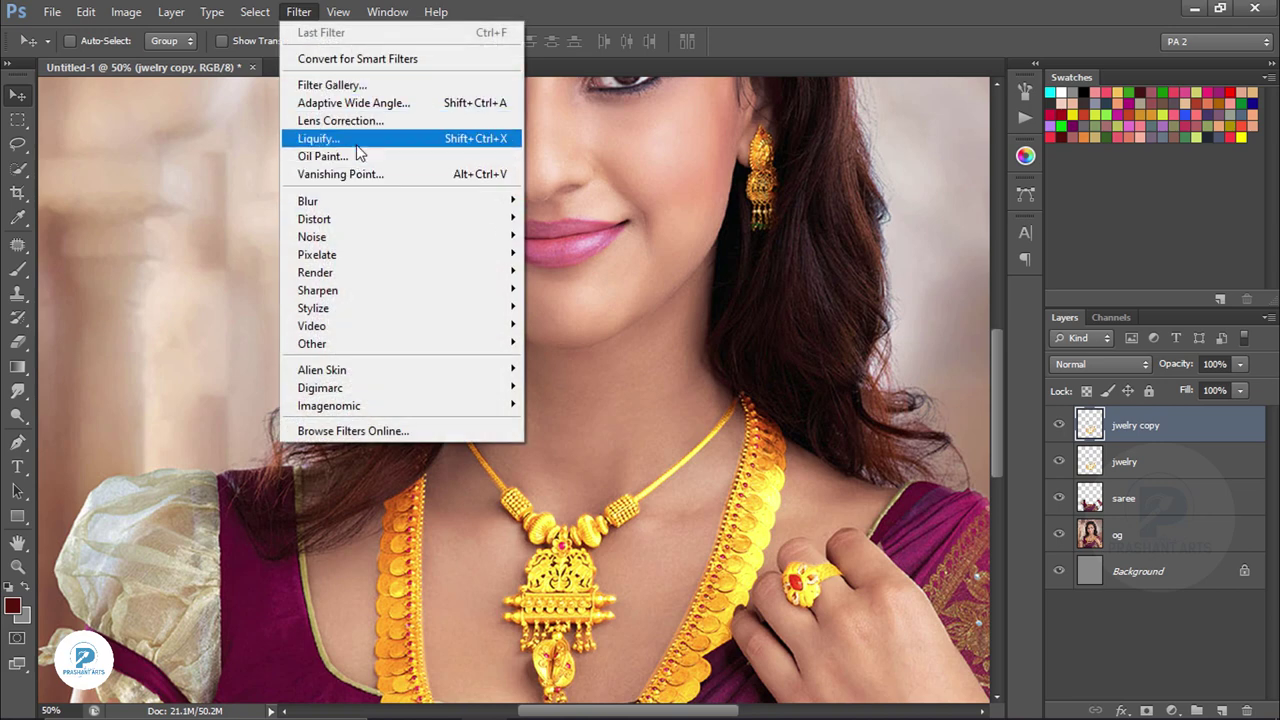
pyautogui.click(815, 25)
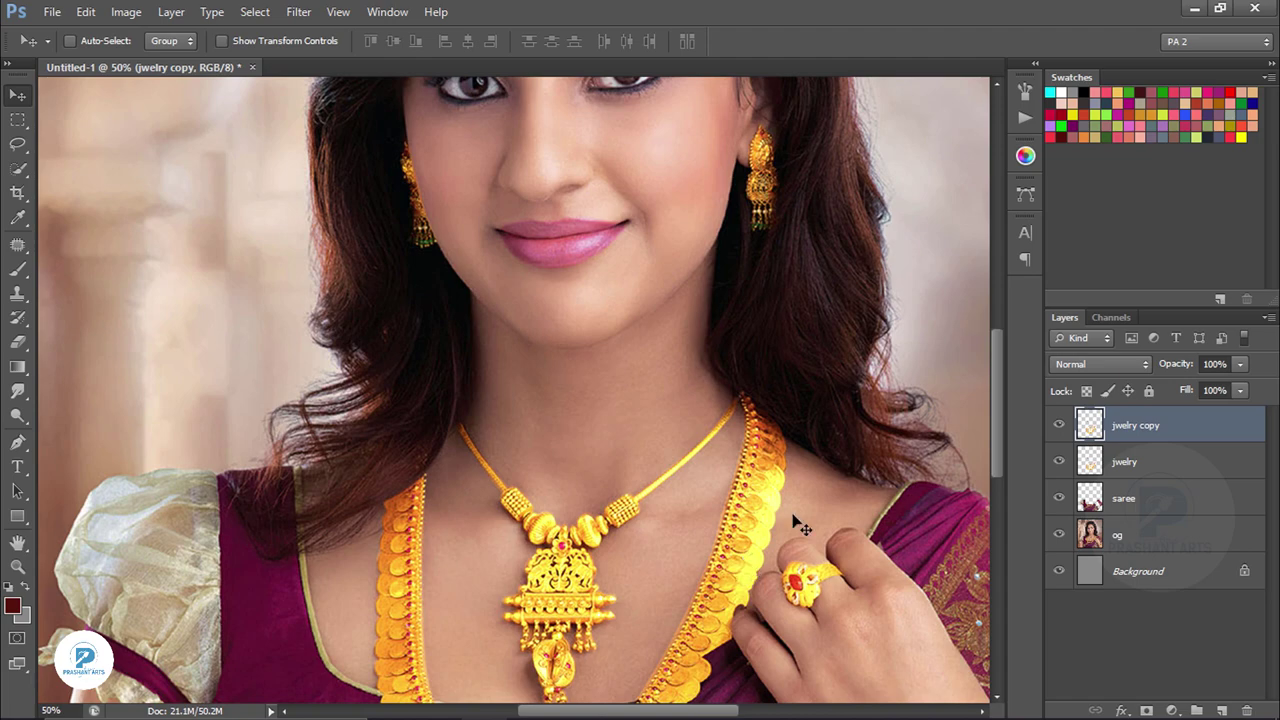
pyautogui.moveTo(1000, 374); pyautogui.dragTo(998, 397)
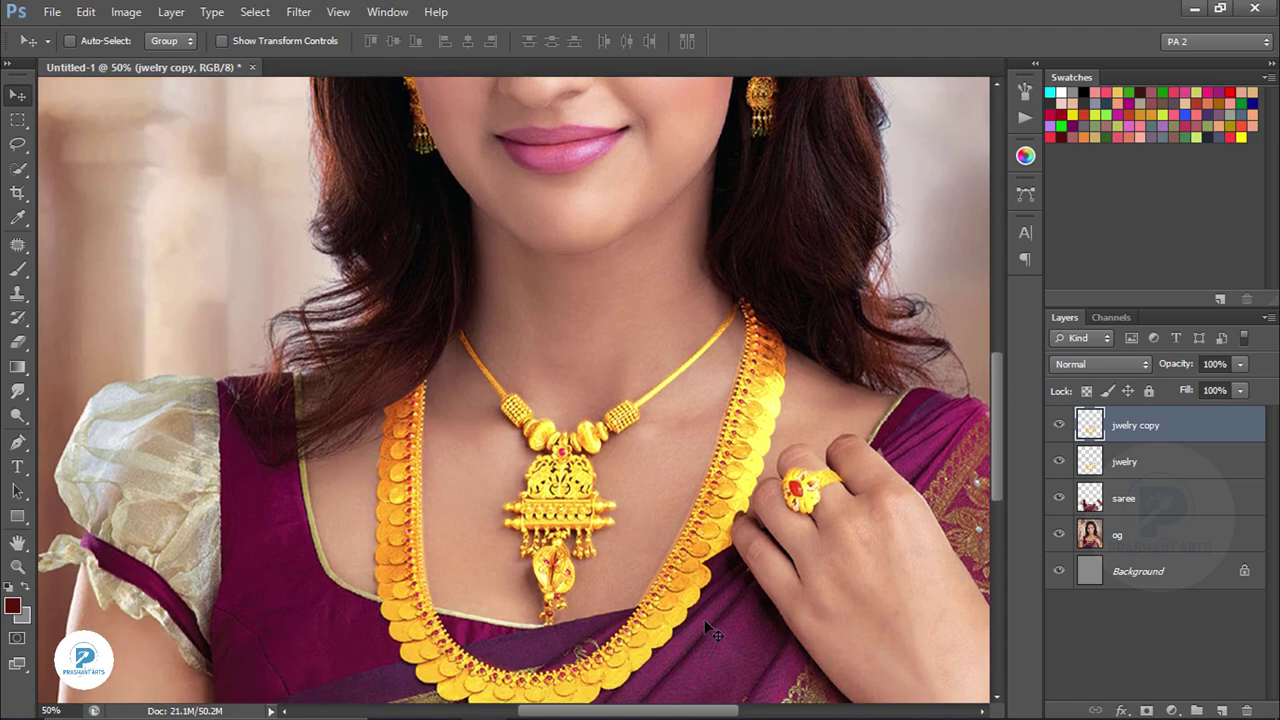
pyautogui.hotkey('ctrl', '+')
pyautogui.hotkey('ctrl', '+')
pyautogui.hotkey('ctrl', '+')
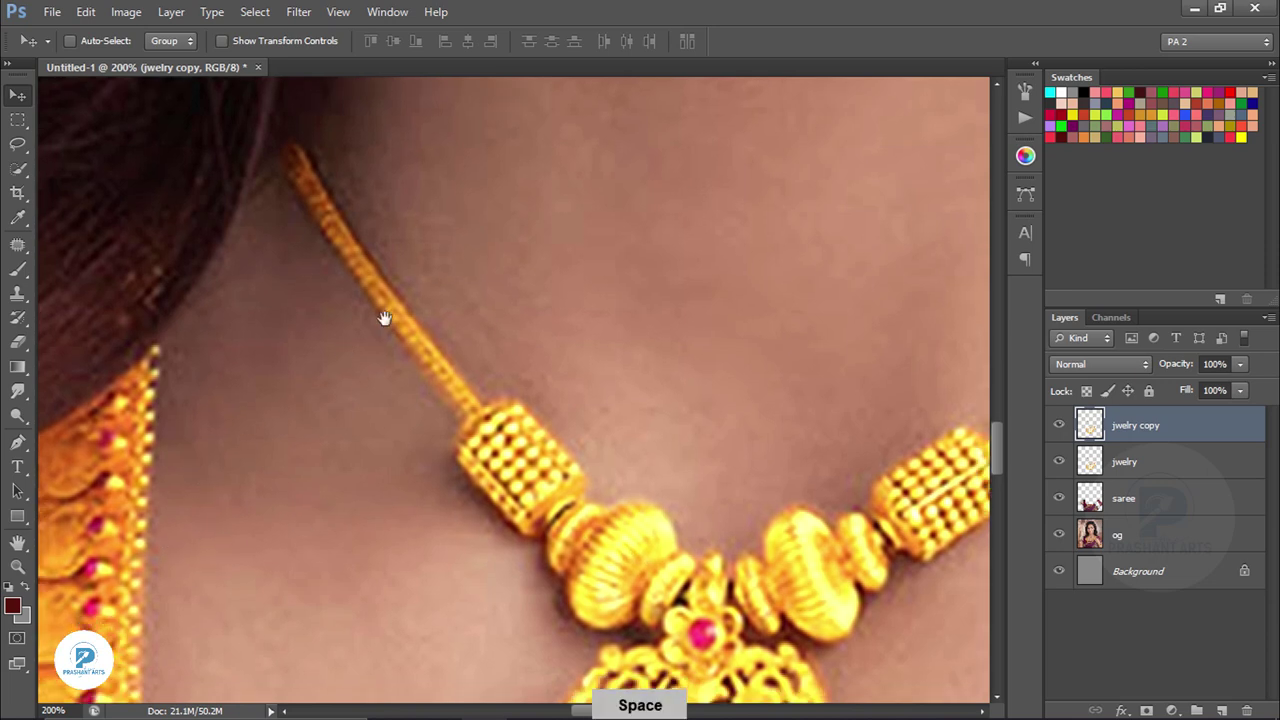
pyautogui.moveTo(120, 545); pyautogui.dragTo(400, 300)
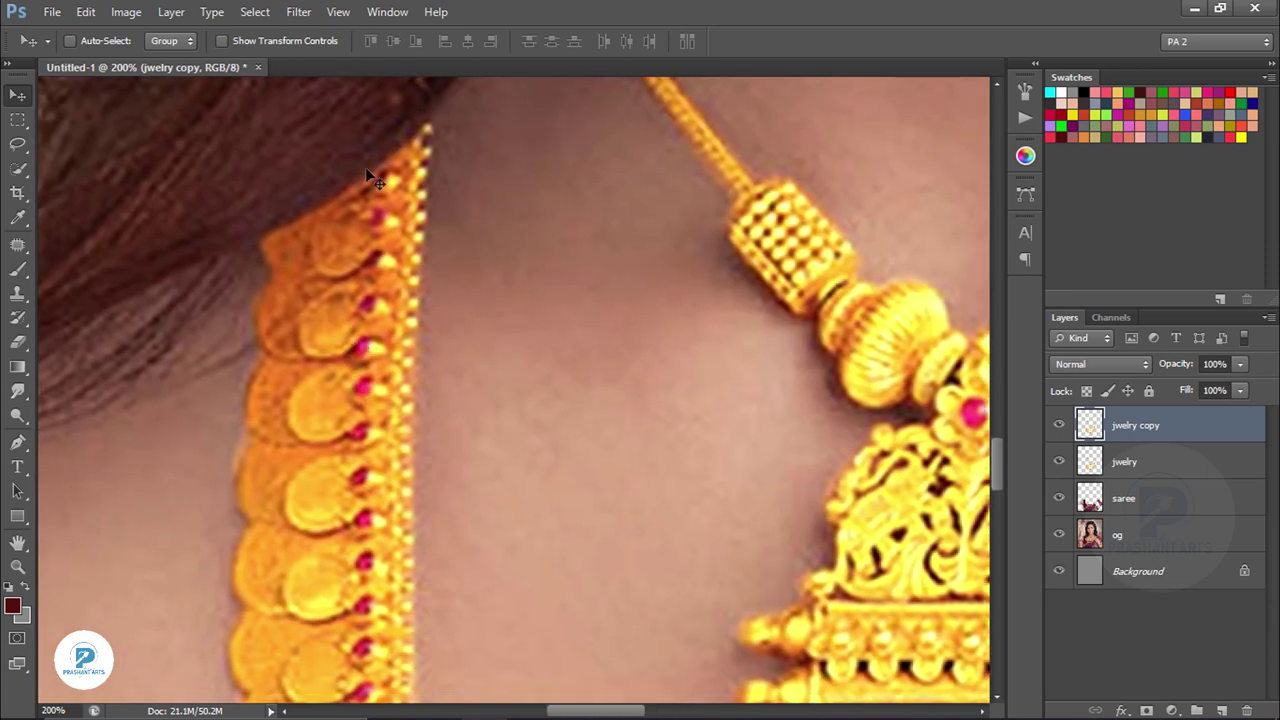
pyautogui.click(300, 12)
pyautogui.moveTo(312, 237)
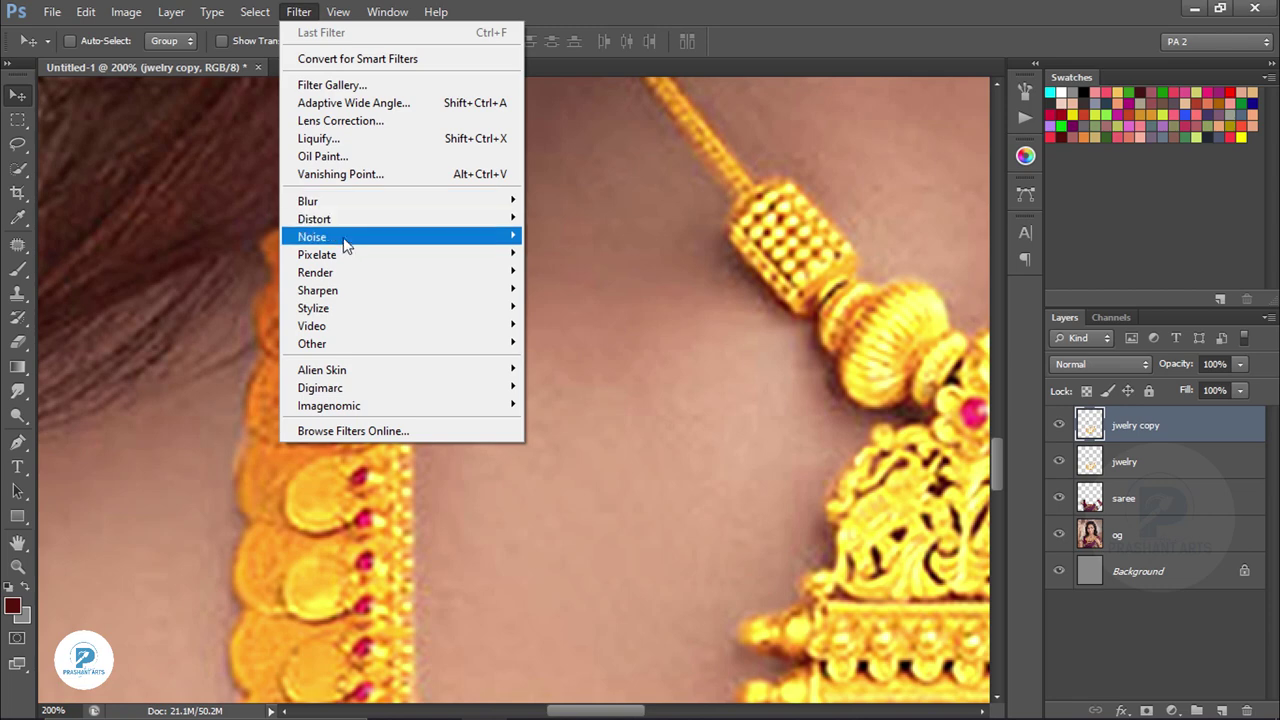
# Step: Preview Dust & Scratches on jwelry copy at Radius 2 px, Threshold 0, zoomed out
pyautogui.click(585, 272)
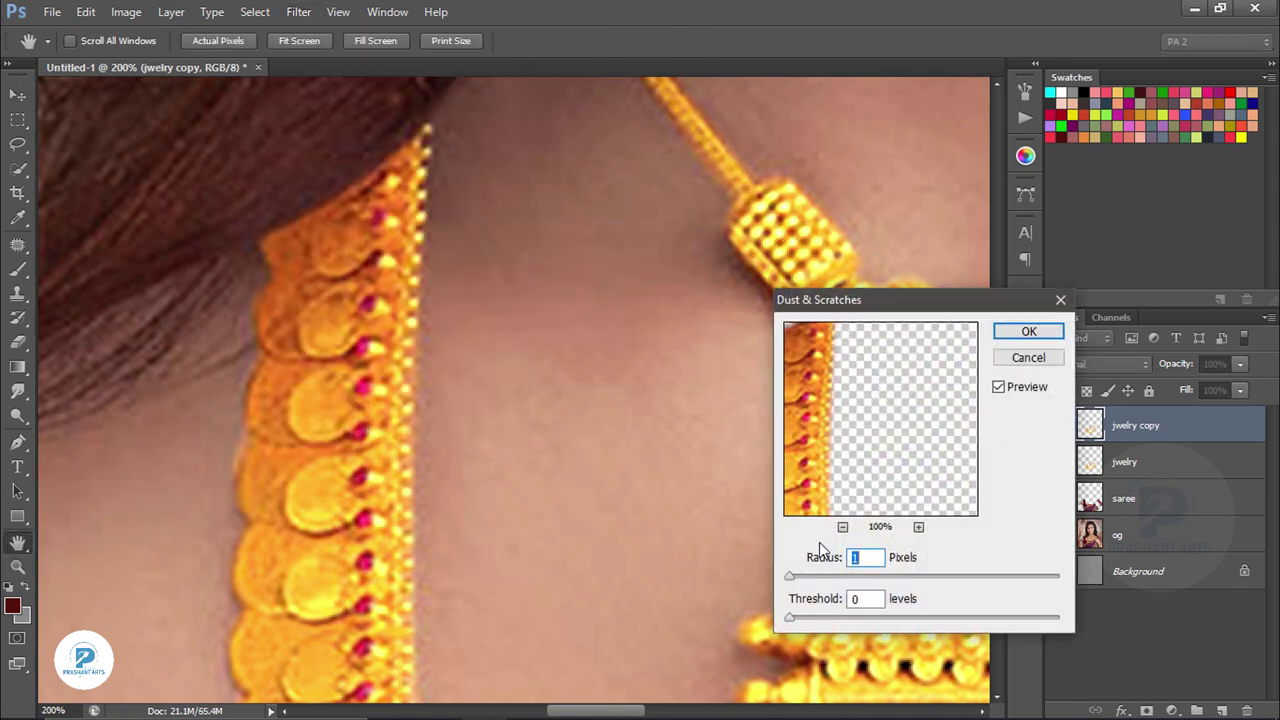
pyautogui.moveTo(791, 575)
pyautogui.mouseDown()
pyautogui.moveTo(819, 578)
pyautogui.moveTo(790, 578)
pyautogui.mouseUp()
pyautogui.write('2')
pyautogui.moveTo(790, 577); pyautogui.dragTo(794, 578)
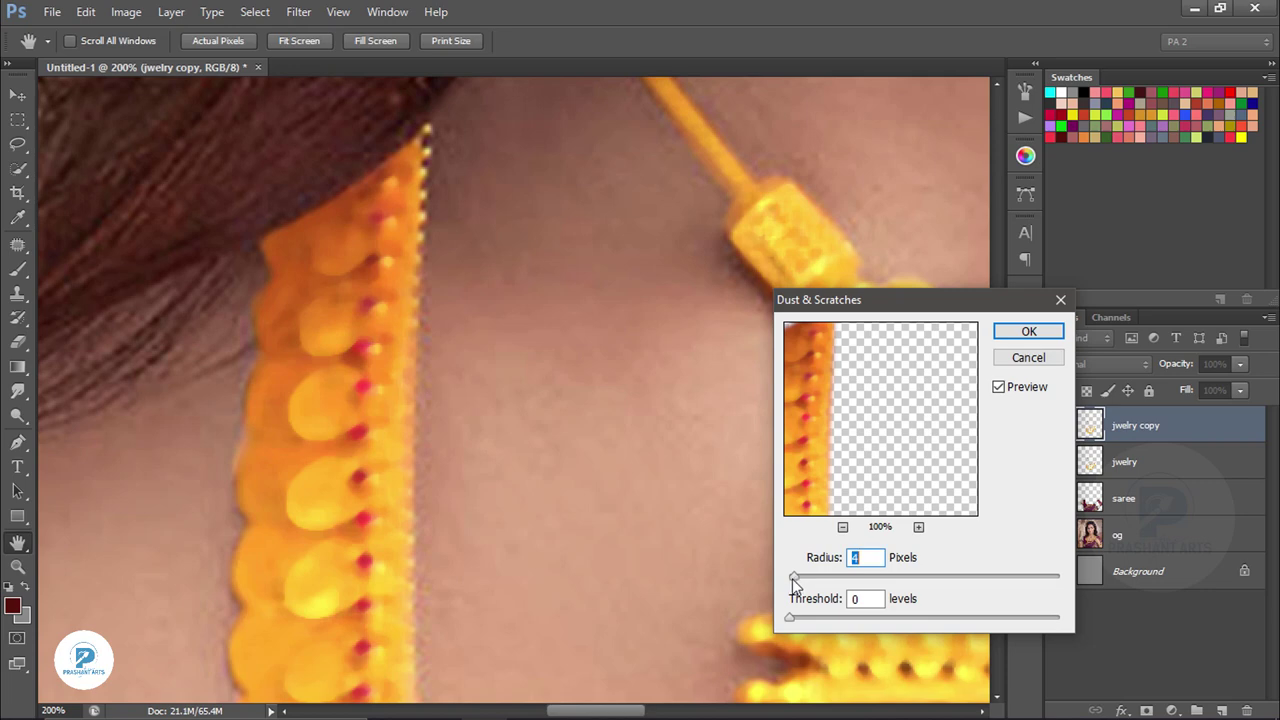
pyautogui.write('1')
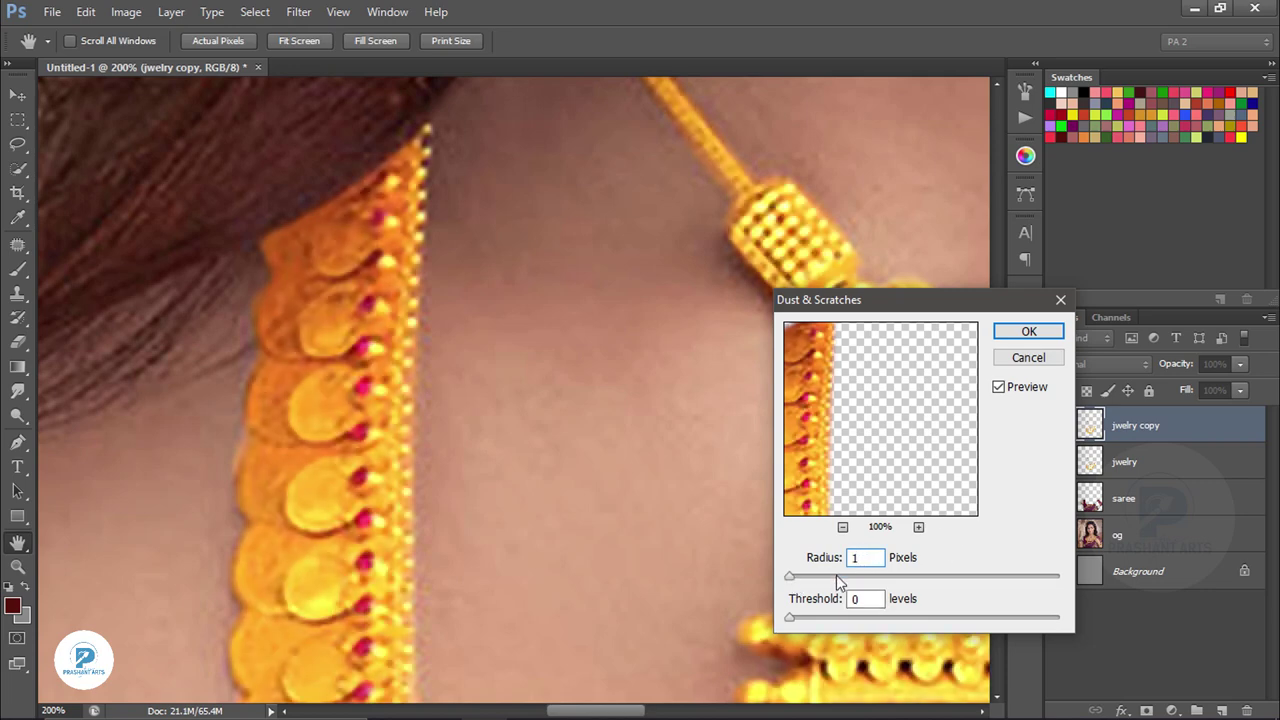
pyautogui.doubleClick(867, 559)
pyautogui.write('2')
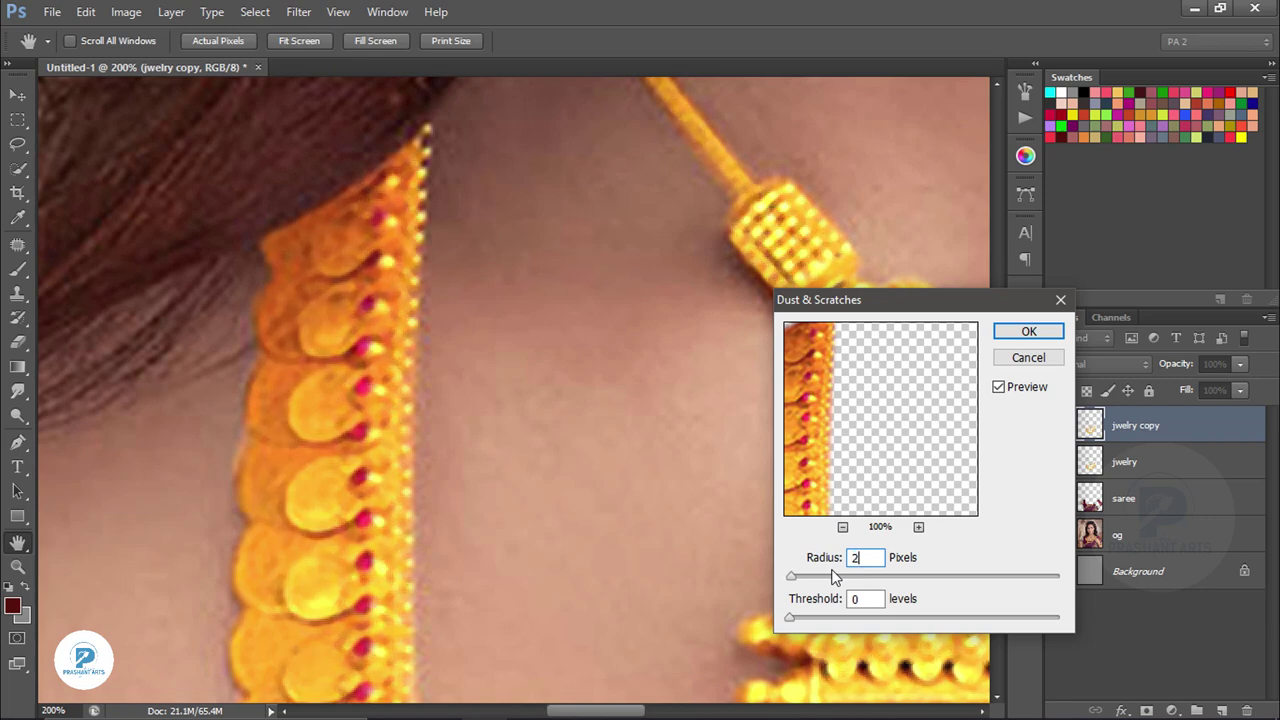
pyautogui.hotkey('ctrl', '-')
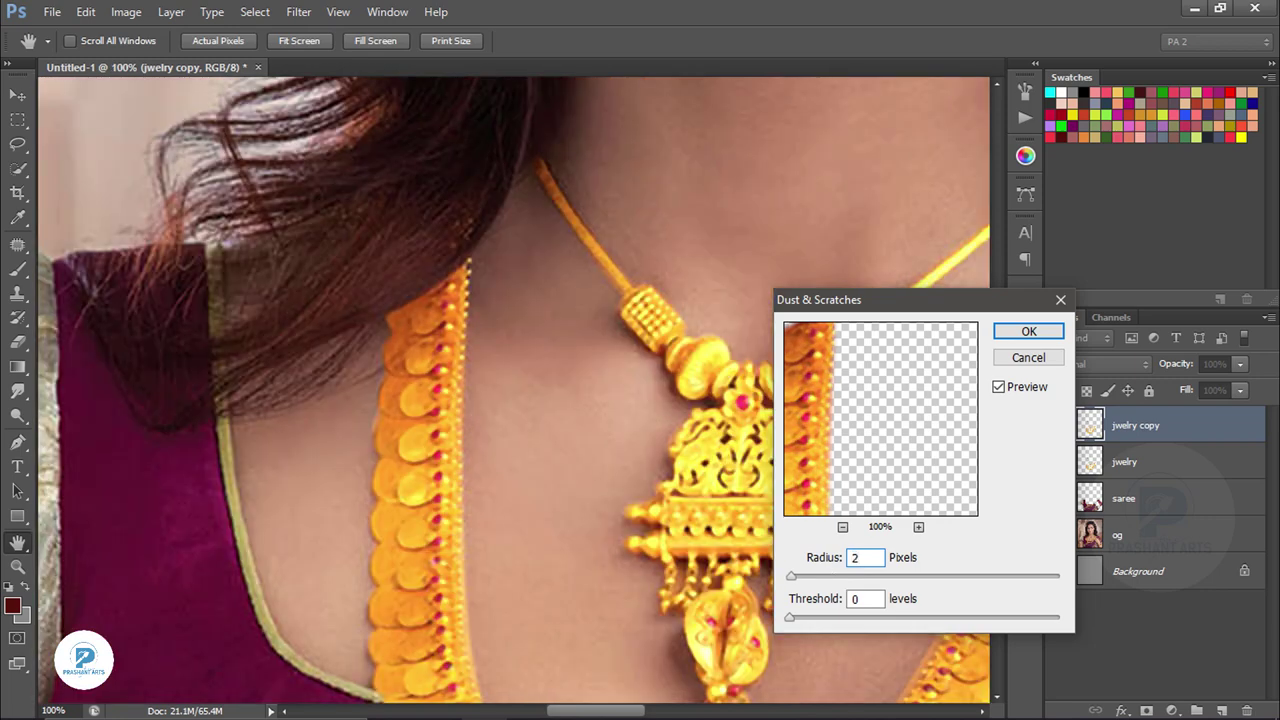
pyautogui.hotkey('ctrl', '-')
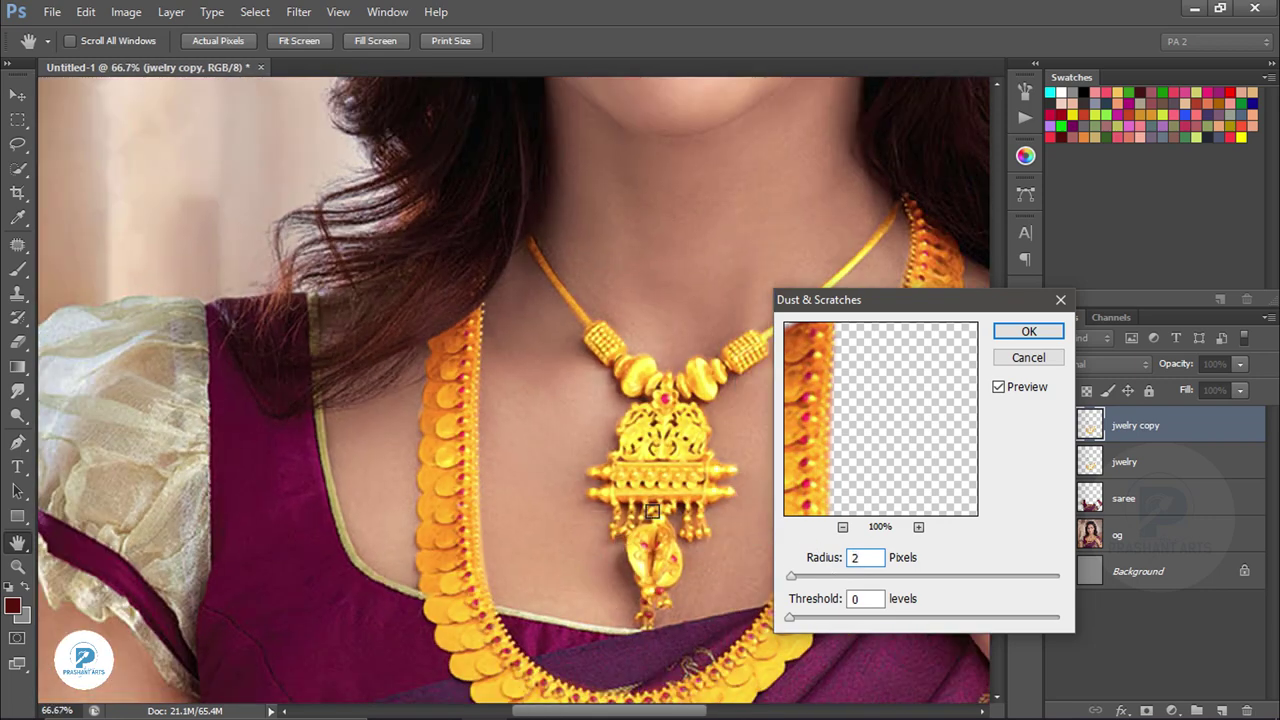
# Step: Apply the Radius 2 filter and toggle jwelry copy off and on to compare
pyautogui.click(1027, 335)
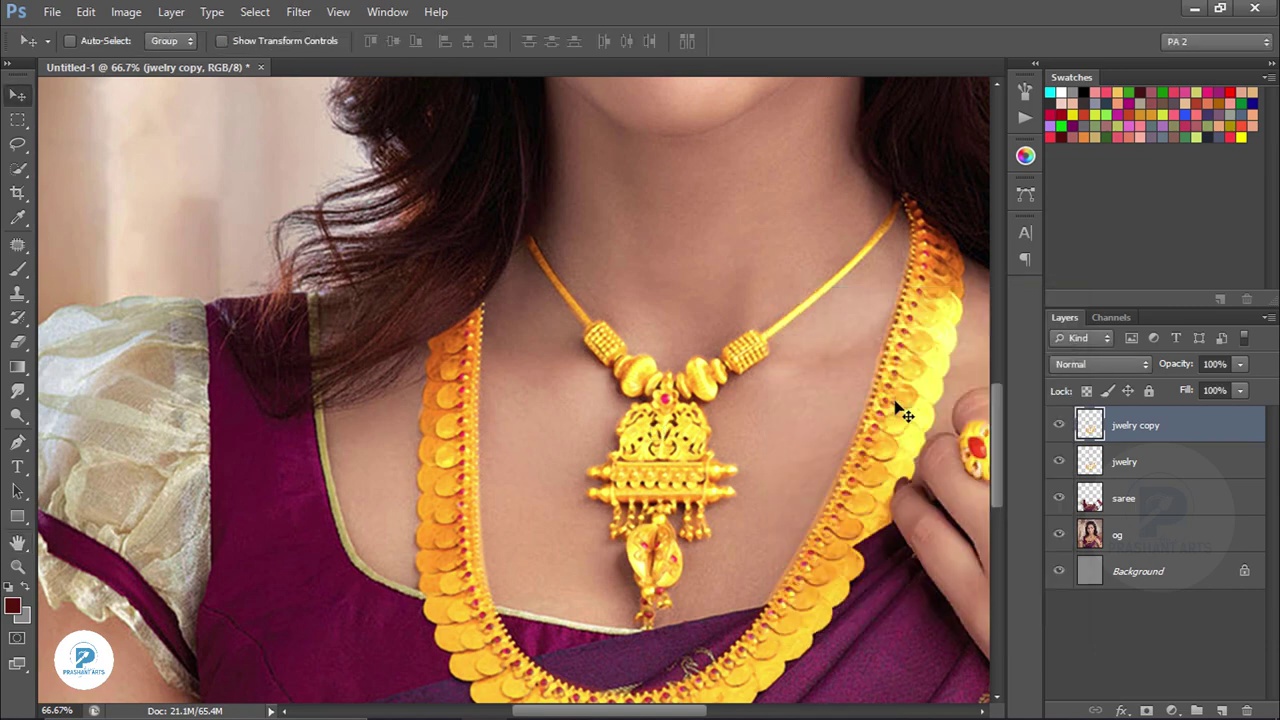
pyautogui.moveTo(1000, 410)
pyautogui.mouseDown()
pyautogui.moveTo(997, 315)
pyautogui.moveTo(1012, 466)
pyautogui.mouseUp()
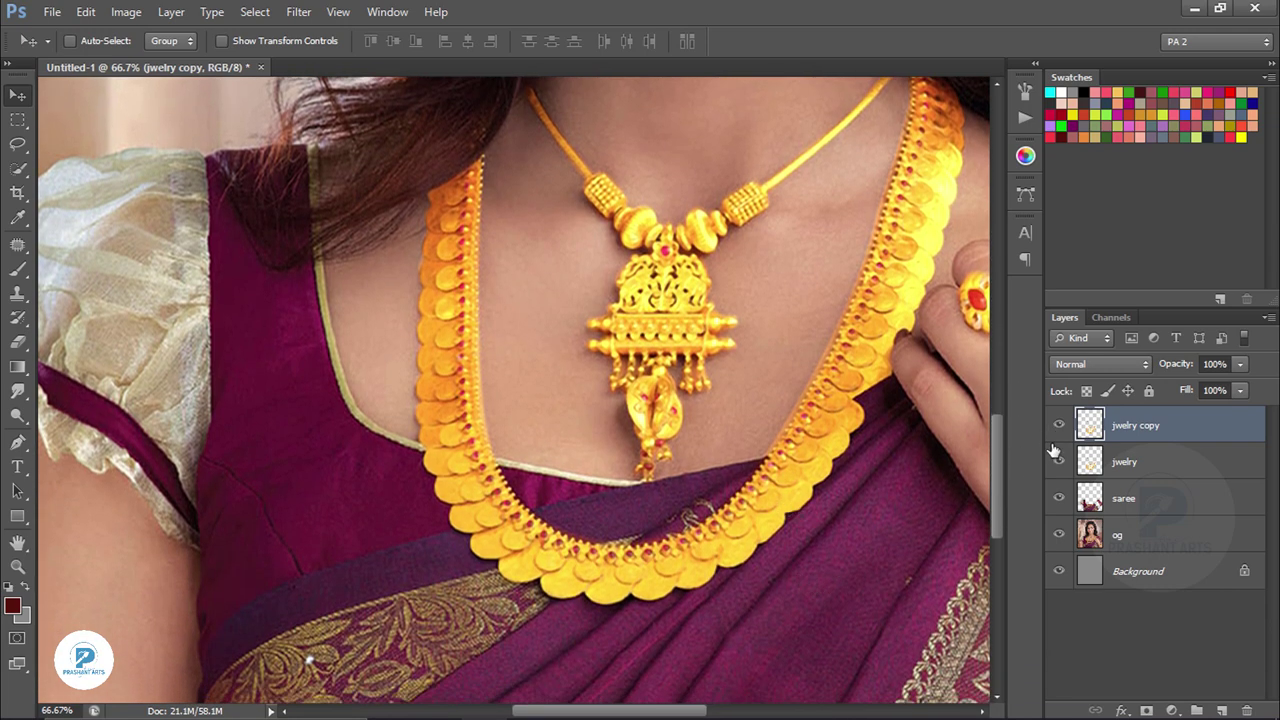
pyautogui.hotkey('ctrl', '=')
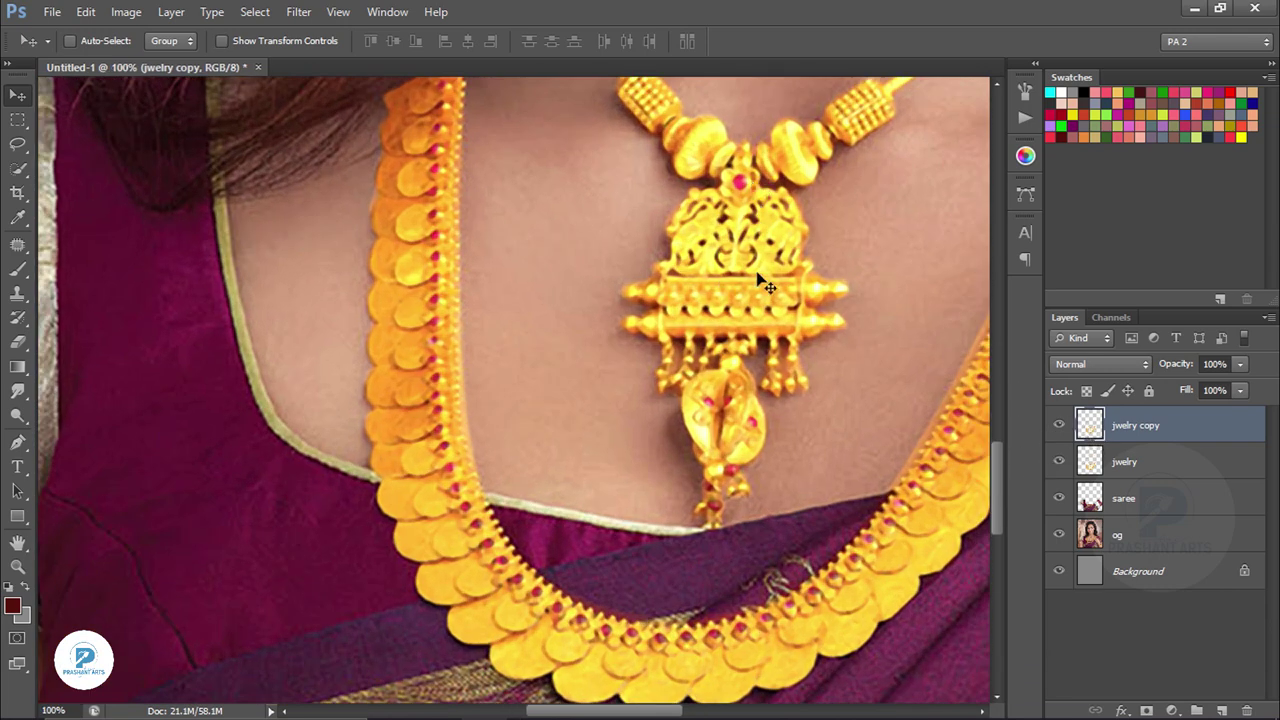
pyautogui.click(1059, 426)
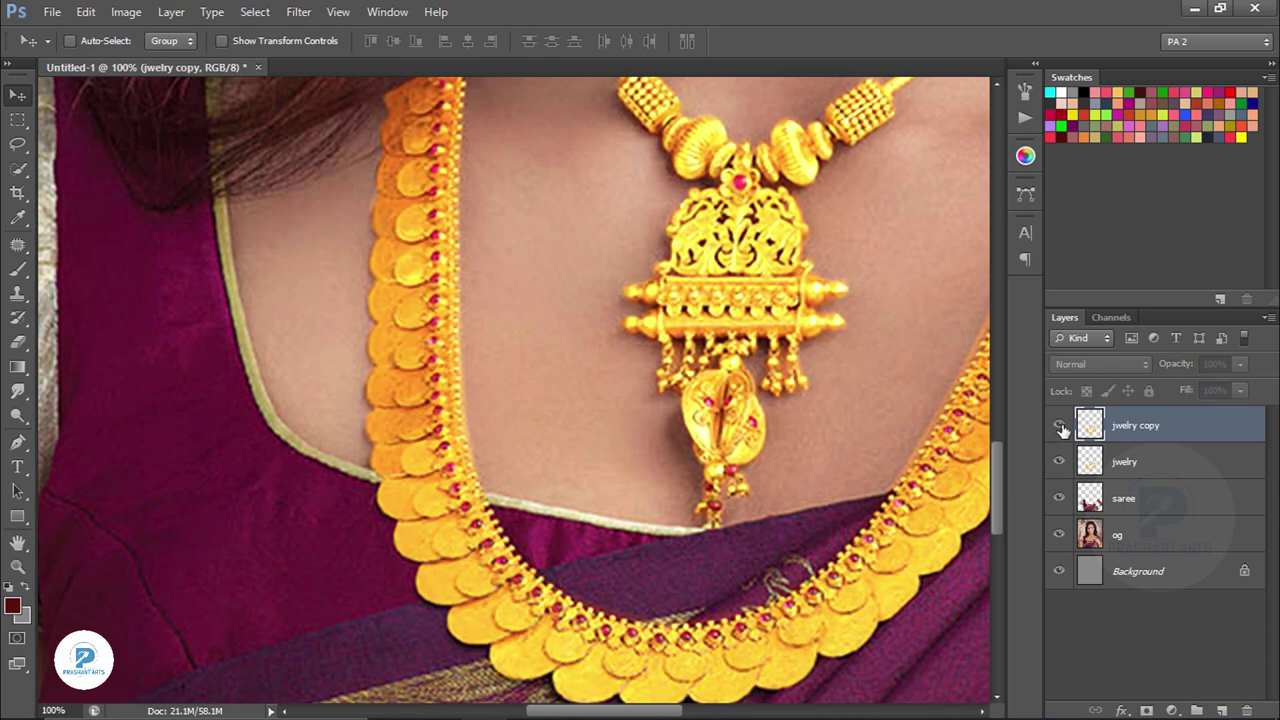
pyautogui.click(1059, 426)
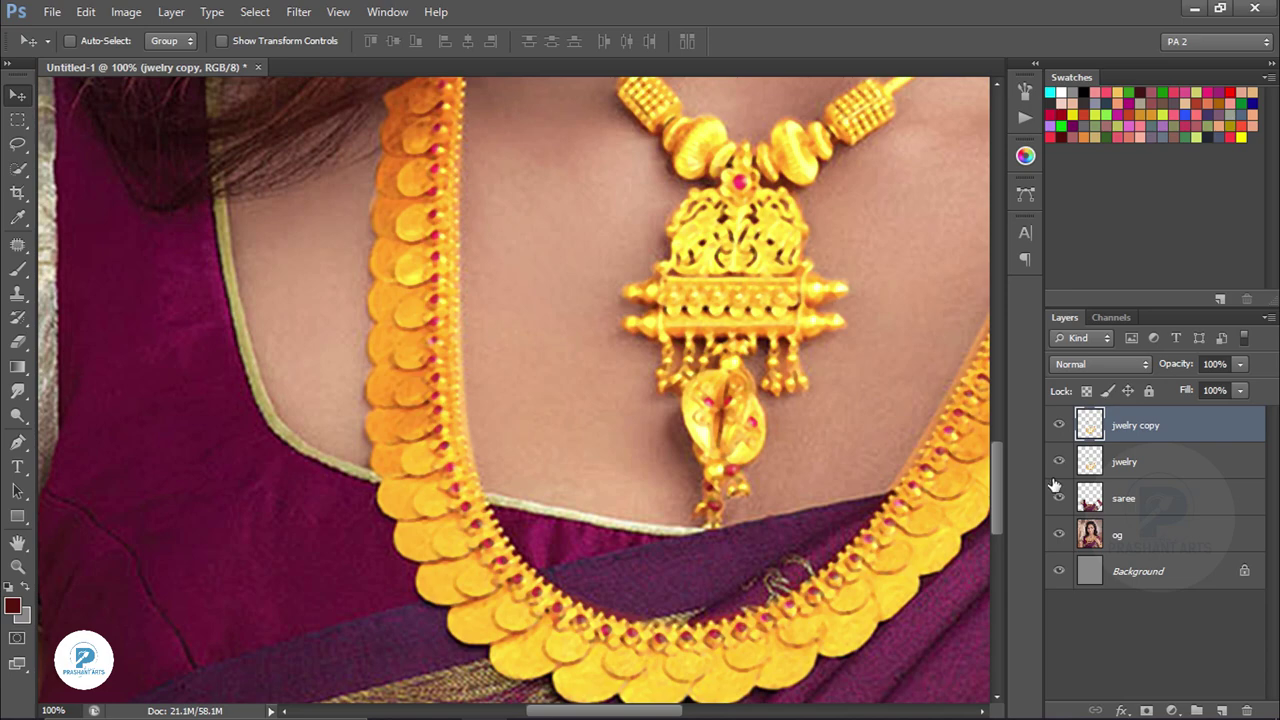
# Step: Reframe the portrait view and make the saree layer active
pyautogui.hotkey('ctrl', '-')
pyautogui.hotkey('ctrl', '-')
pyautogui.hotkey('ctrl', '-')
pyautogui.hotkey('ctrl', '-')
pyautogui.hotkey('ctrl', '-')
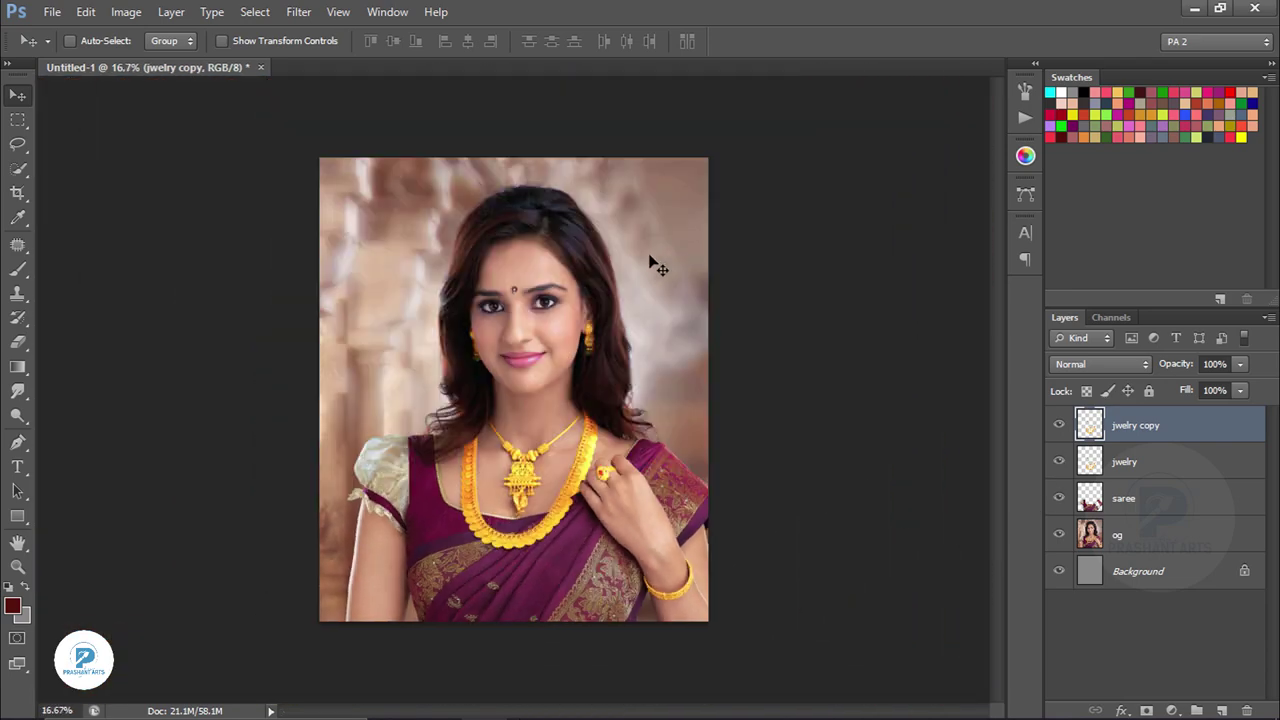
pyautogui.hotkey('ctrl', '+')
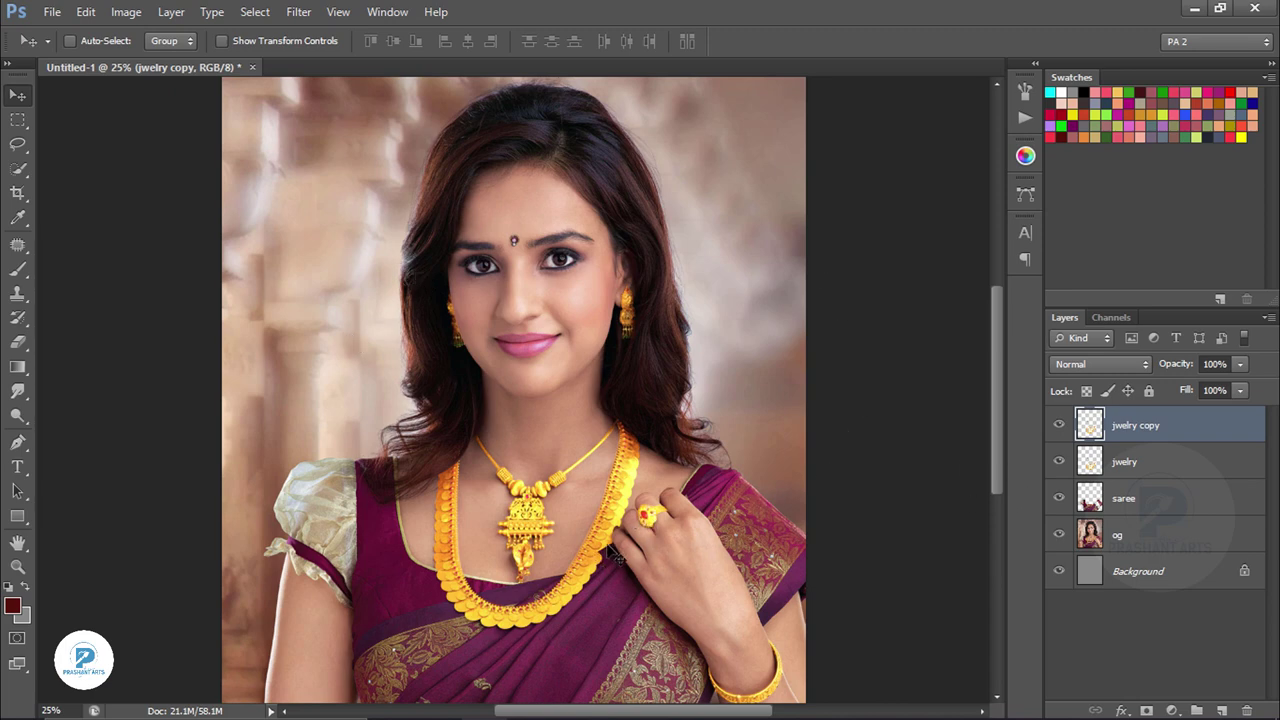
pyautogui.hotkey('ctrl', '+')
pyautogui.moveTo(996, 352); pyautogui.dragTo(1002, 437)
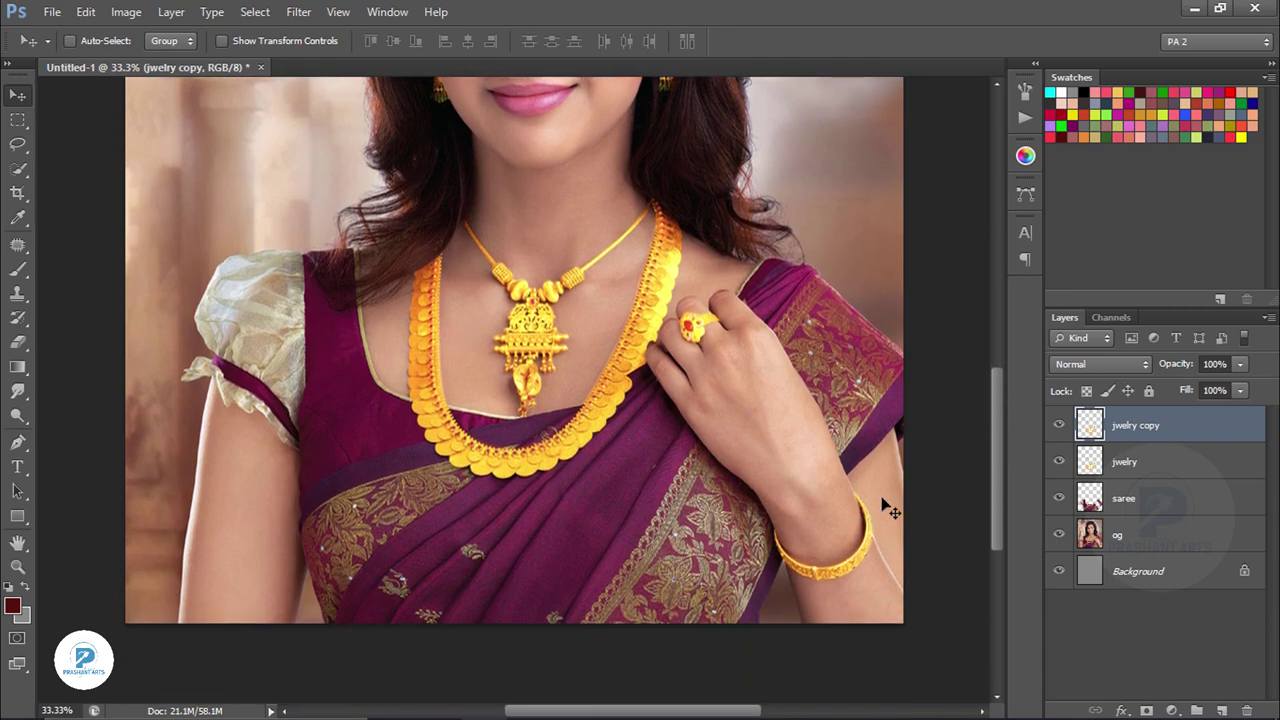
pyautogui.click(1098, 500)
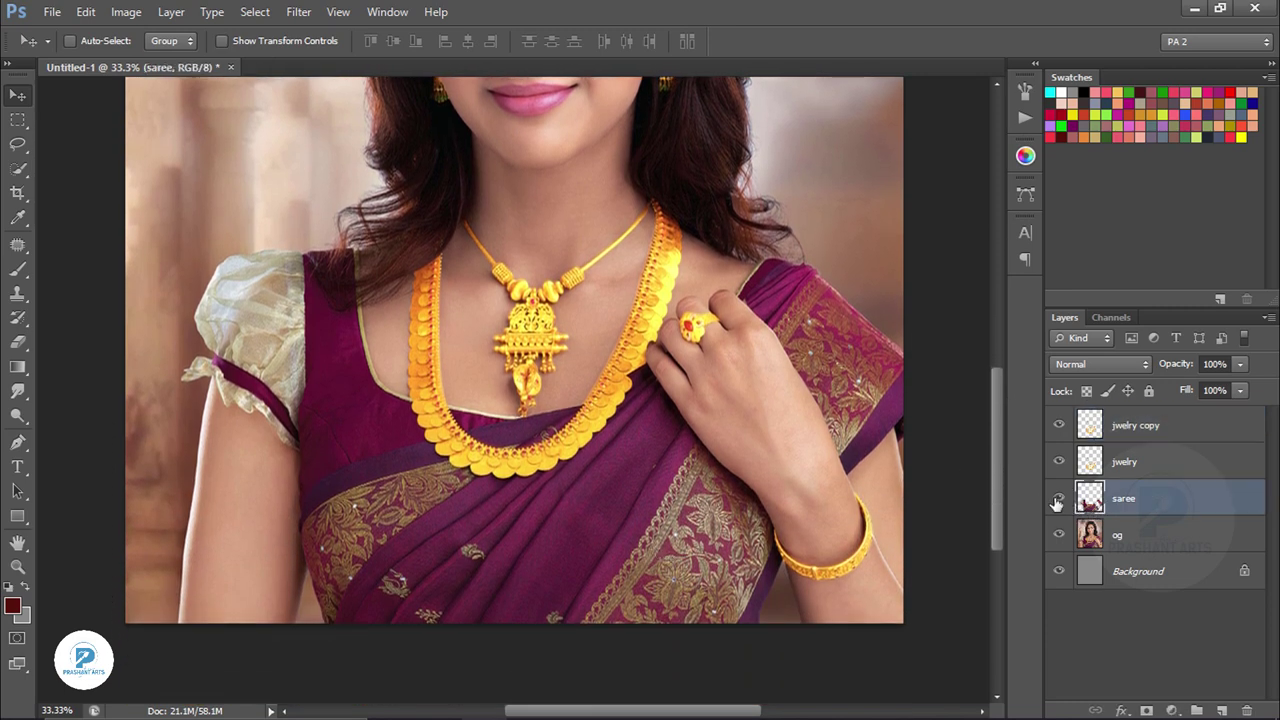
# Step: Open Dust & Scratches for the saree and zoom in on the saree border and arm
pyautogui.click(299, 12)
pyautogui.moveTo(312, 237)
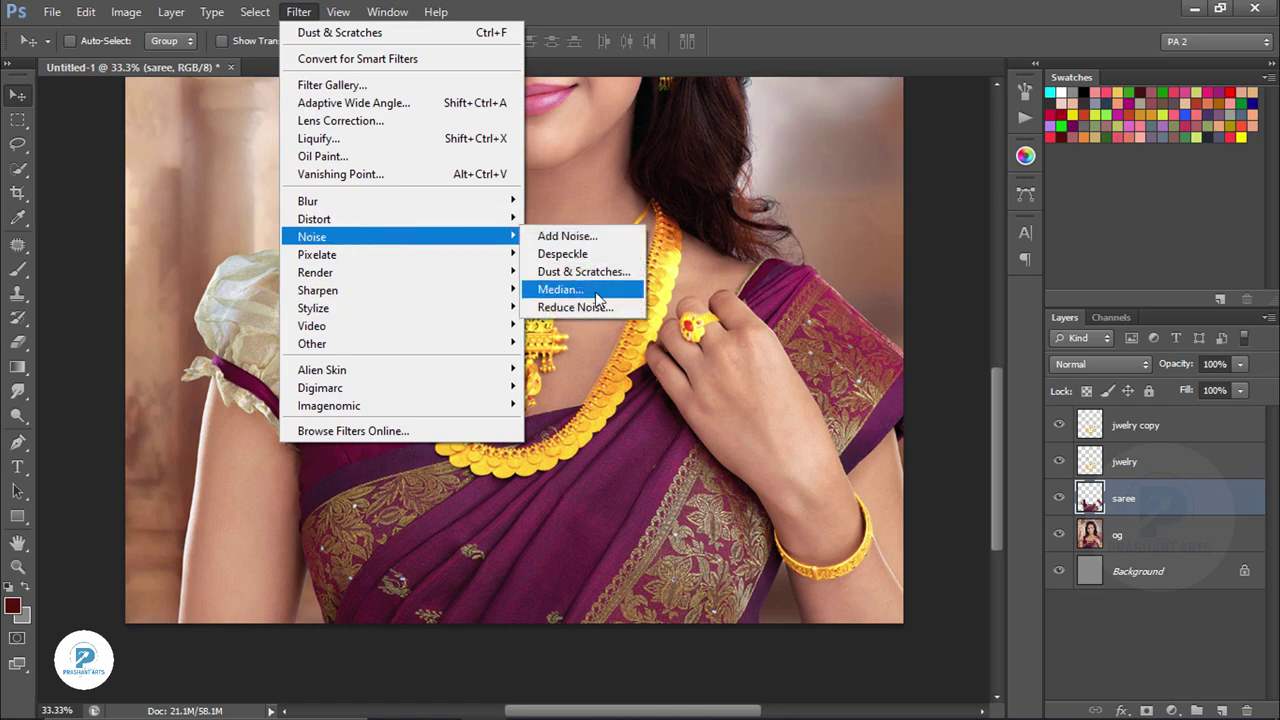
pyautogui.click(578, 270)
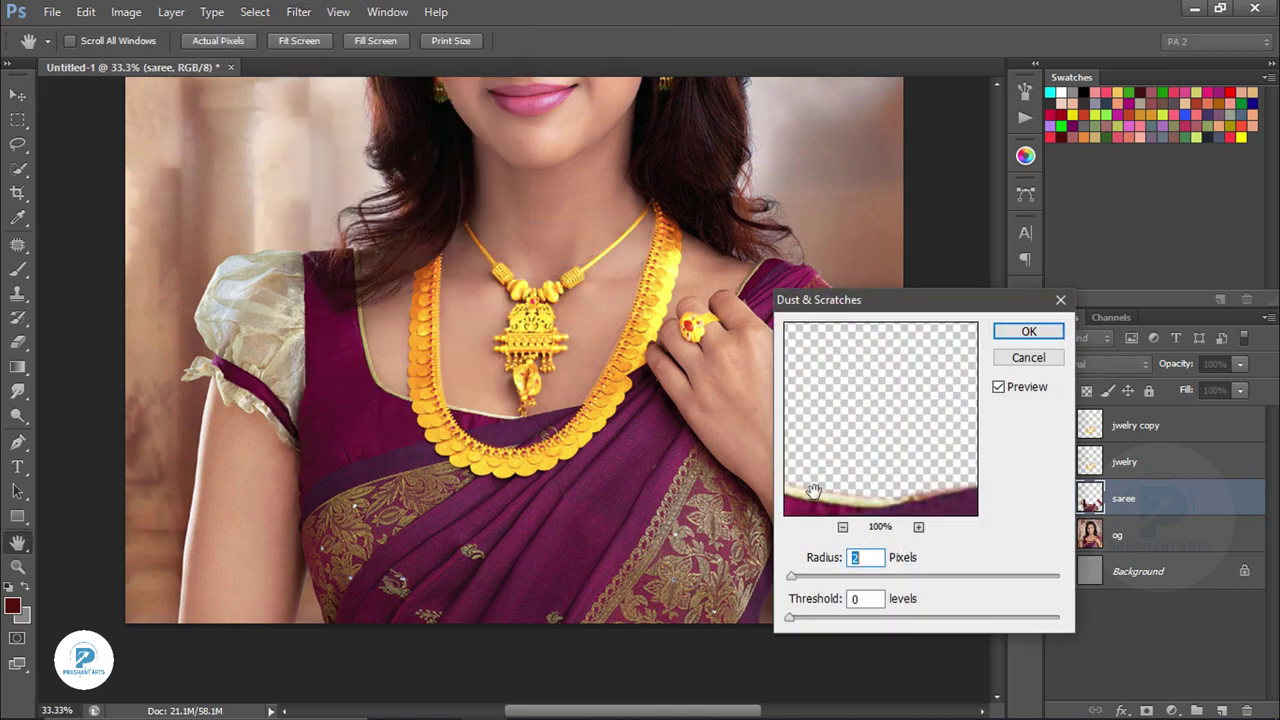
pyautogui.hotkey('ctrl', '+')
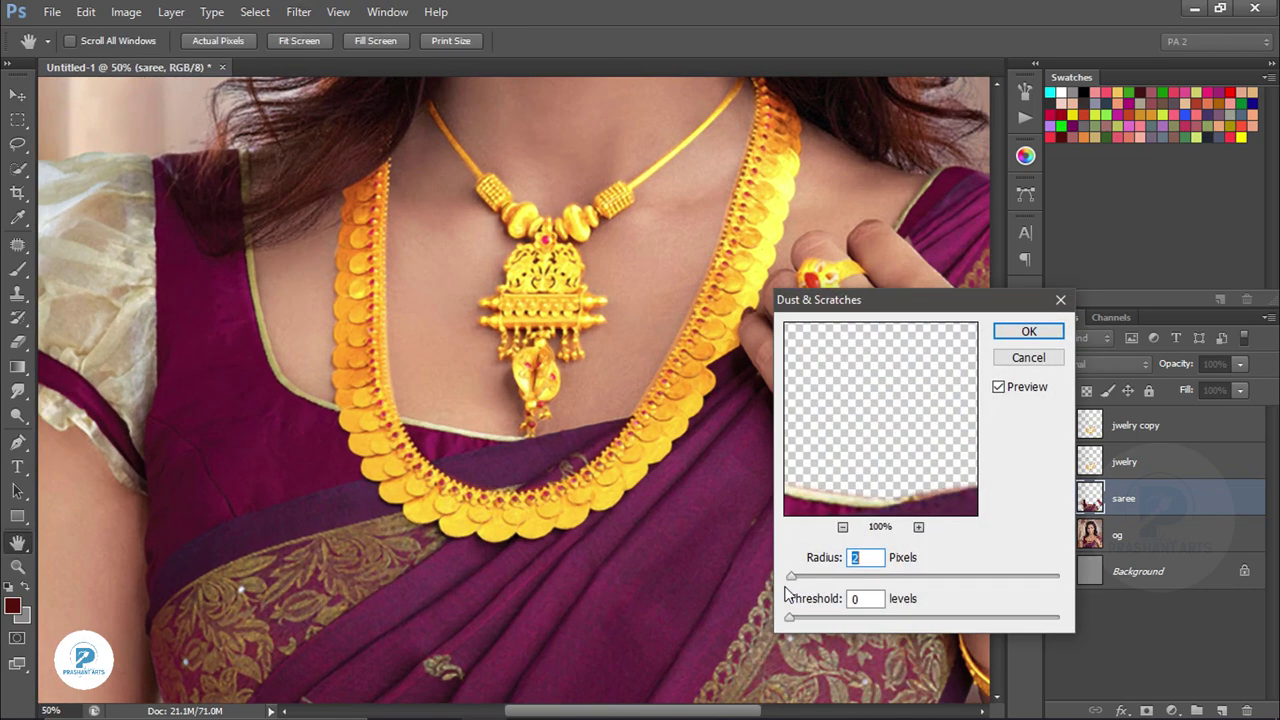
pyautogui.hotkey('ctrl', '+')
pyautogui.click(496, 592)
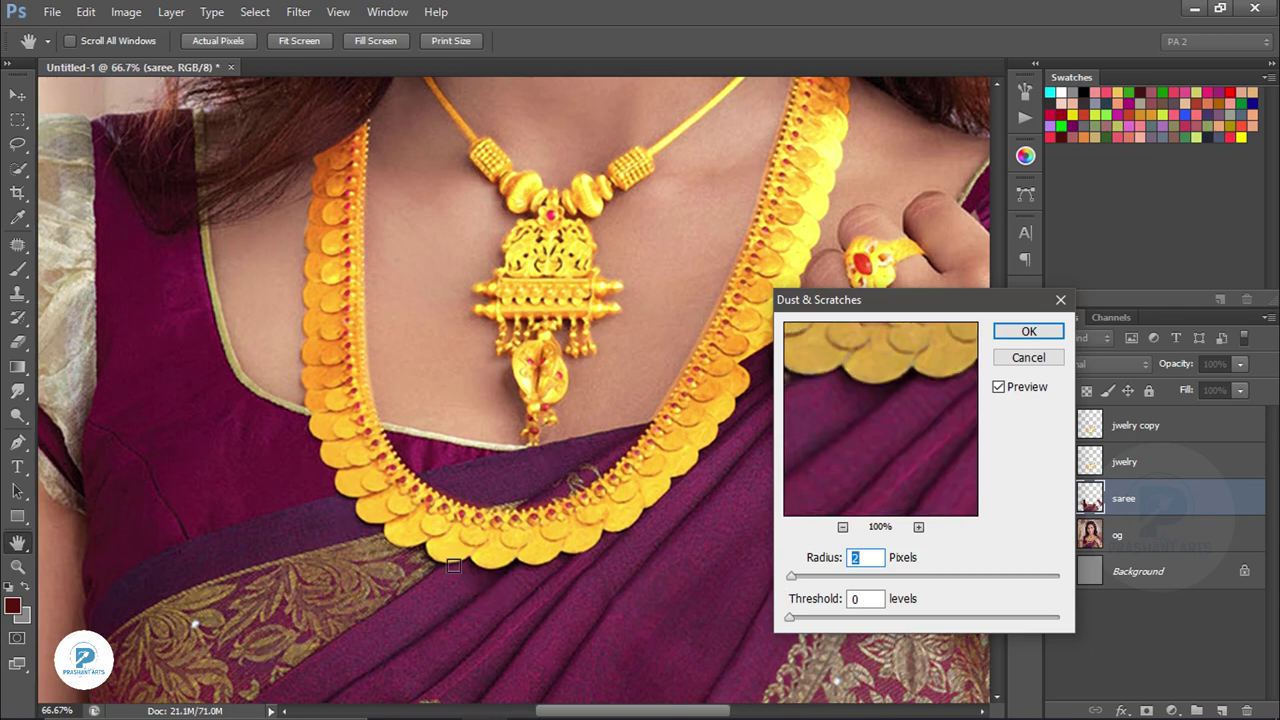
pyautogui.moveTo(521, 583)
pyautogui.mouseDown()
pyautogui.moveTo(509, 429)
pyautogui.moveTo(556, 480)
pyautogui.mouseUp()
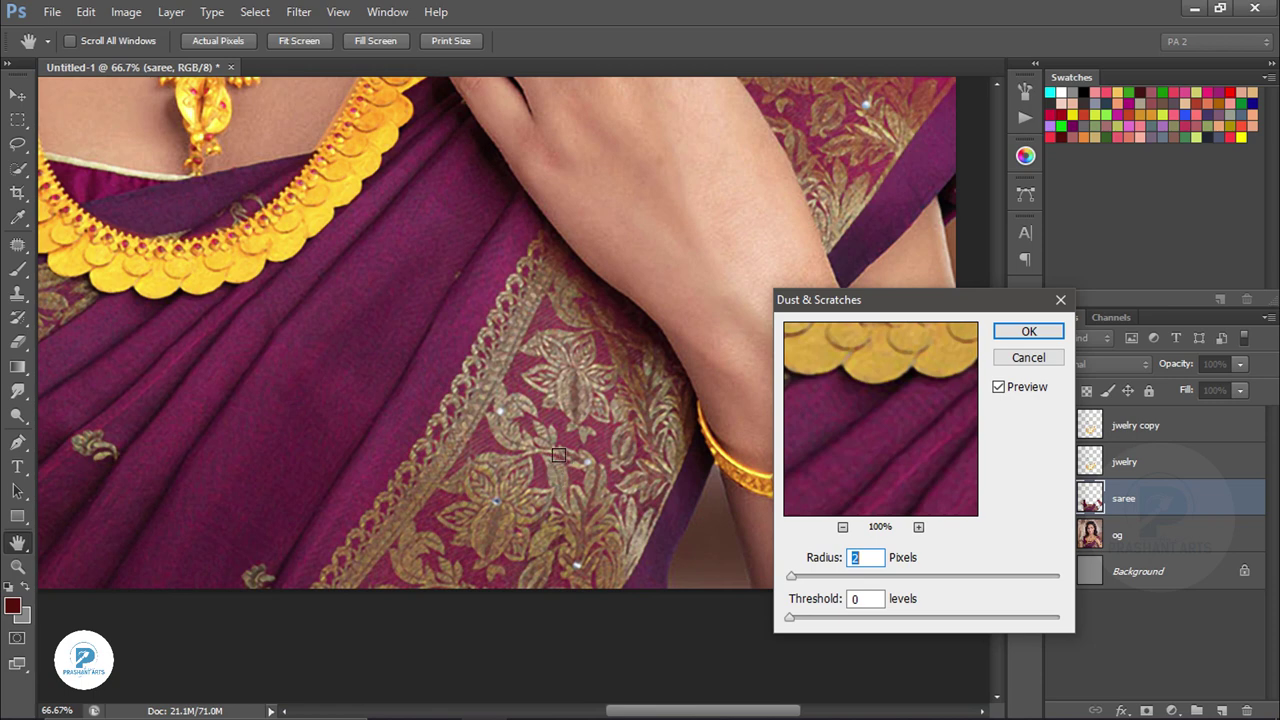
# Step: Apply Radius 3, Threshold 0 to the saree after comparing with Preview toggled
pyautogui.moveTo(793, 575); pyautogui.dragTo(800, 577)
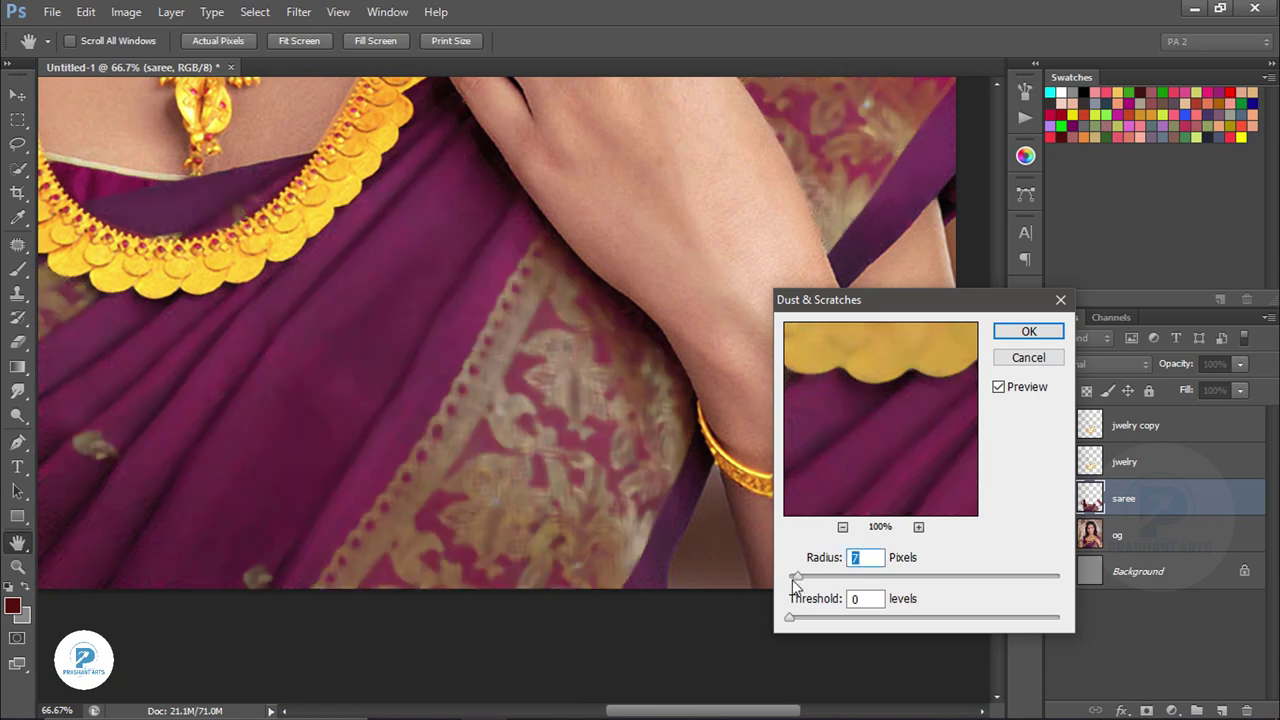
pyautogui.moveTo(797, 577); pyautogui.dragTo(794, 577)
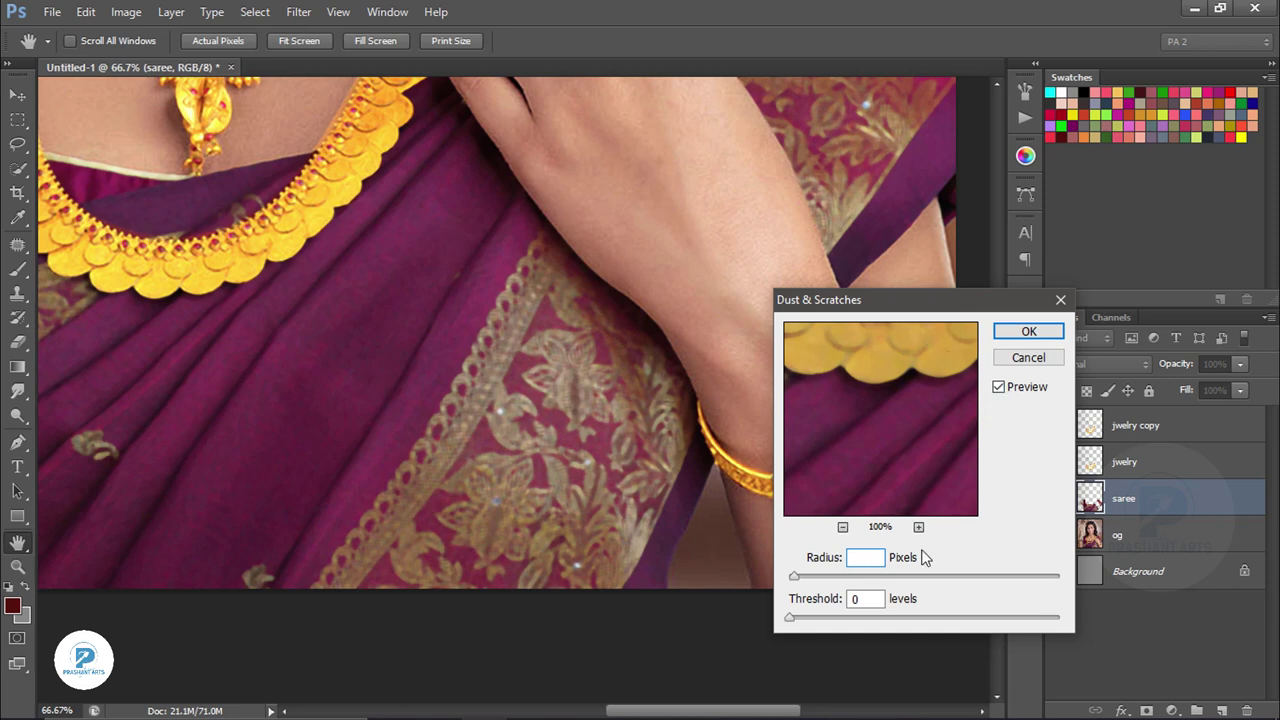
pyautogui.write('2')
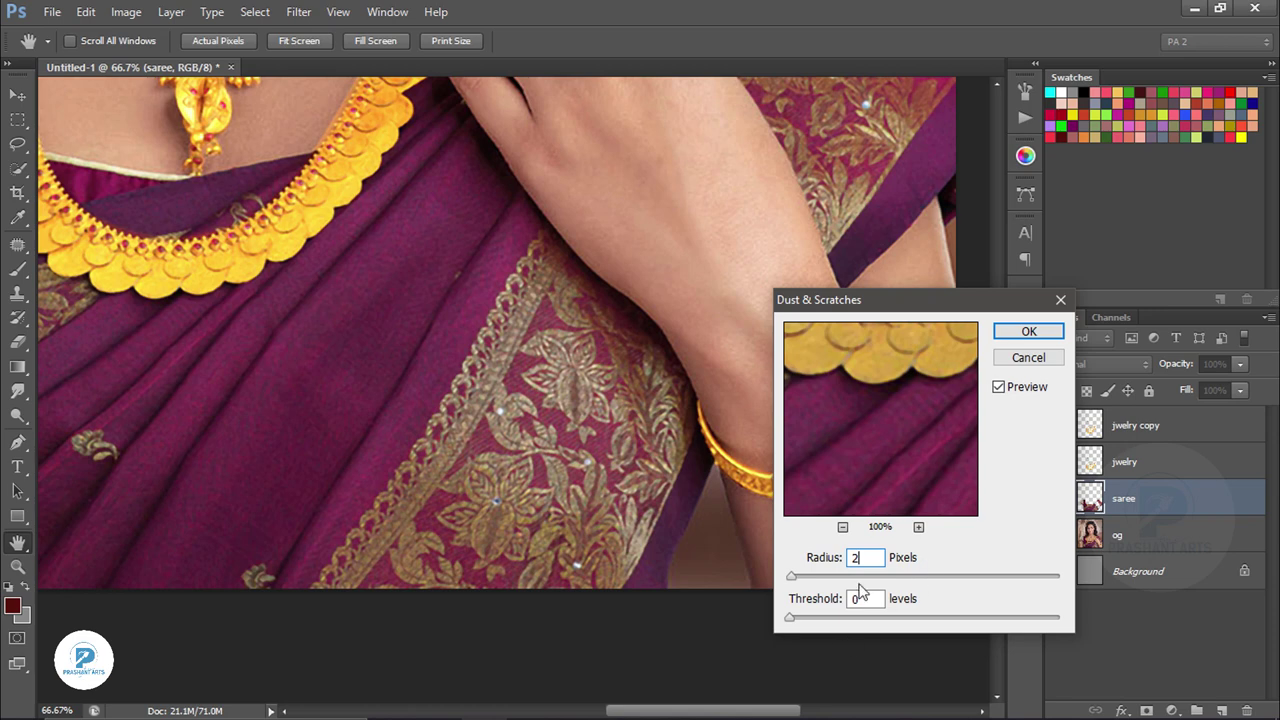
pyautogui.write('3')
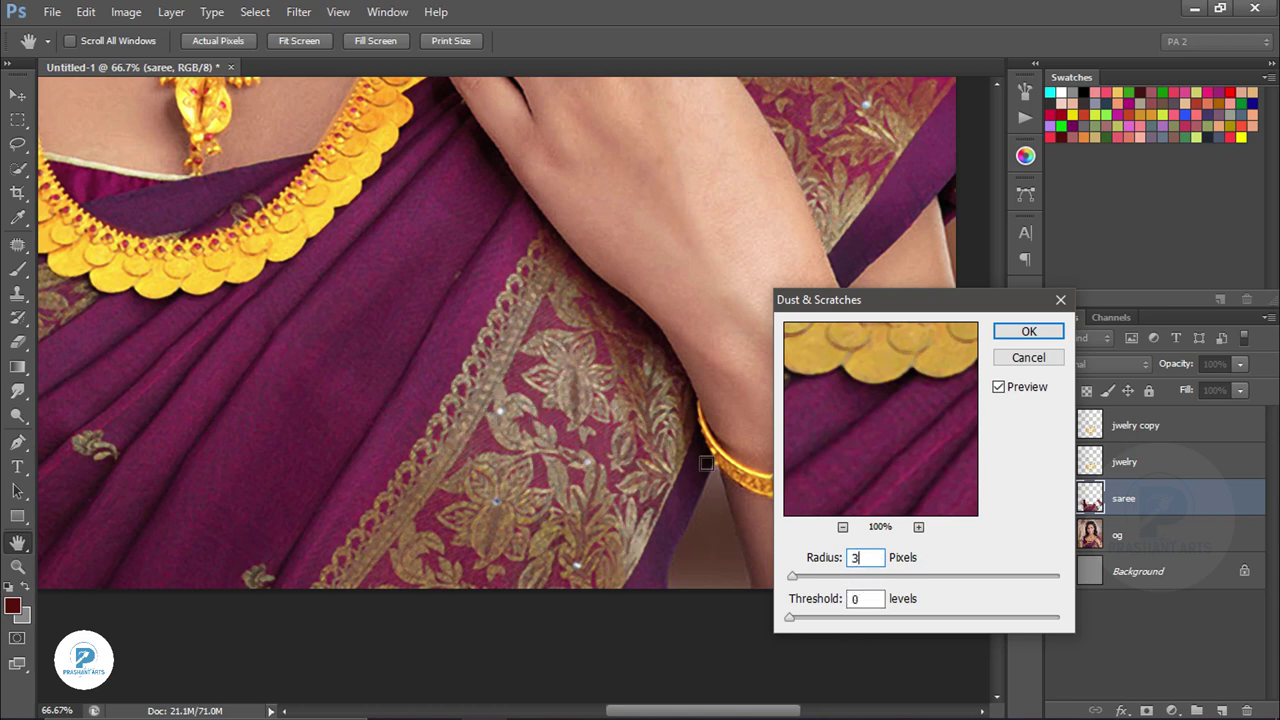
pyautogui.click(998, 388)
pyautogui.click(998, 388)
pyautogui.click(998, 388)
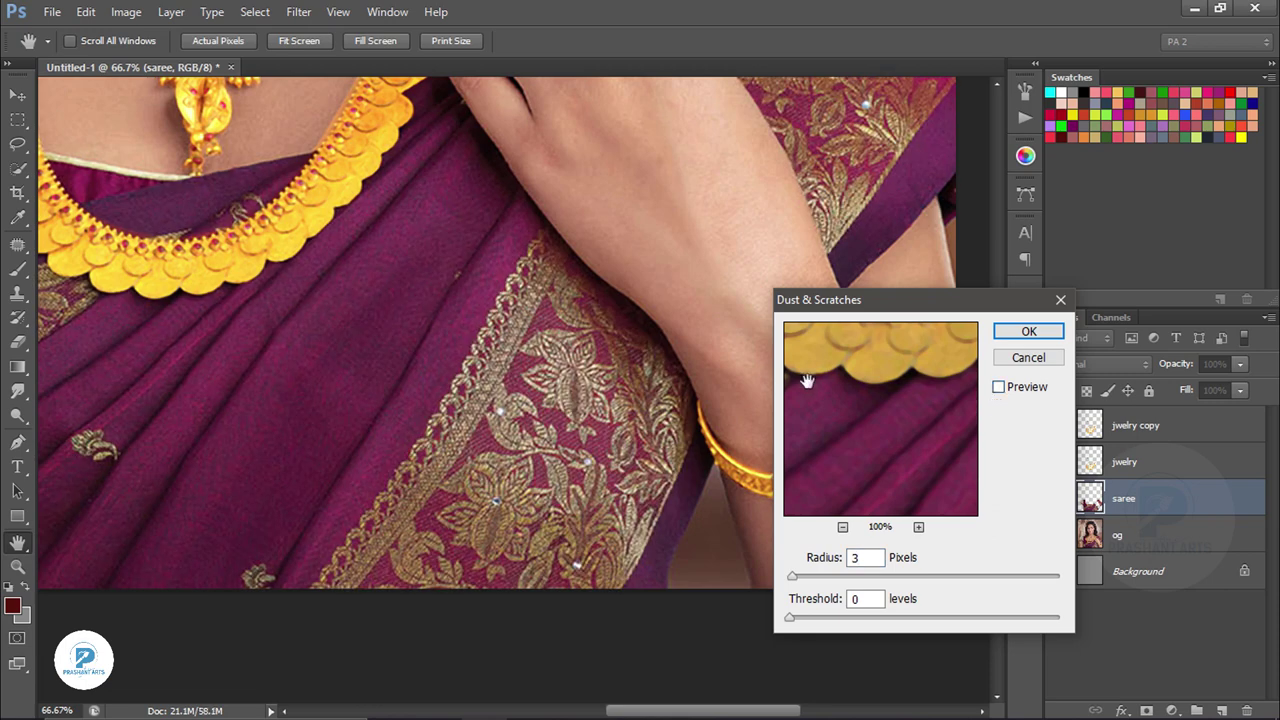
pyautogui.click(998, 387)
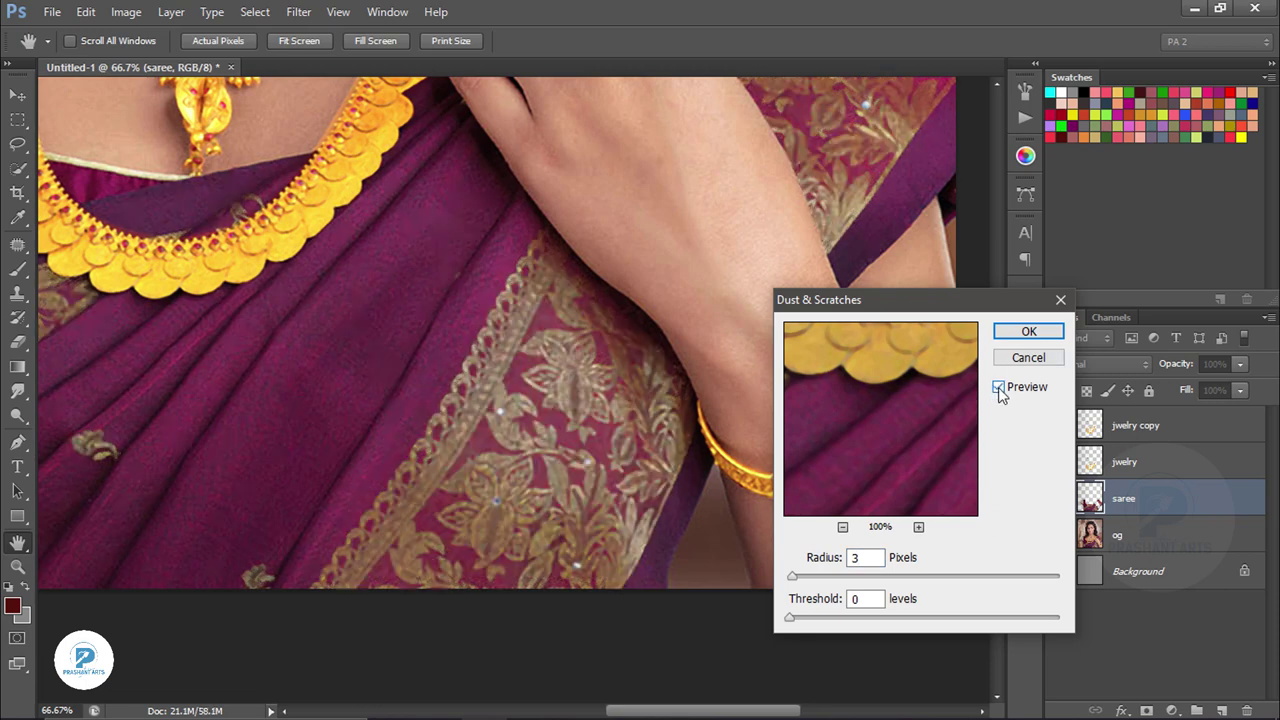
pyautogui.click(998, 387)
pyautogui.click(998, 387)
pyautogui.click(1030, 332)
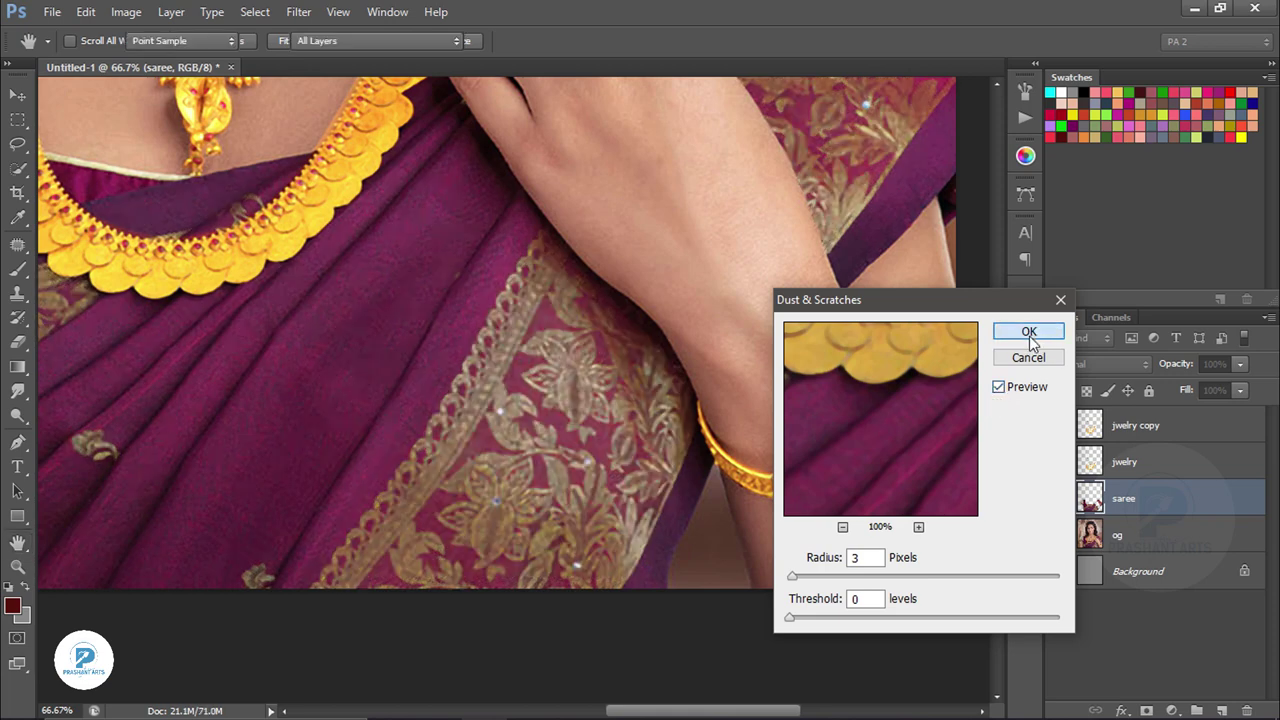
pyautogui.hotkey('ctrl', '-')
pyautogui.hotkey('ctrl', '-')
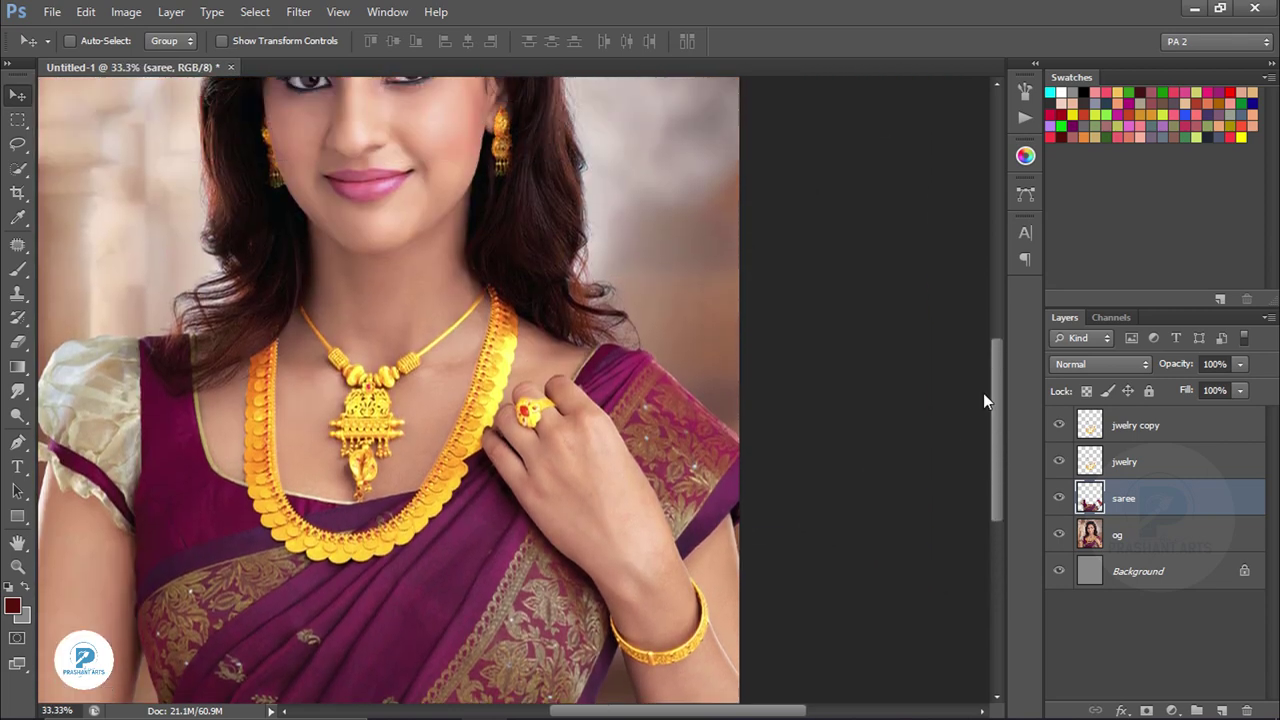
pyautogui.moveTo(995, 492); pyautogui.dragTo(984, 400)
pyautogui.click(299, 12)
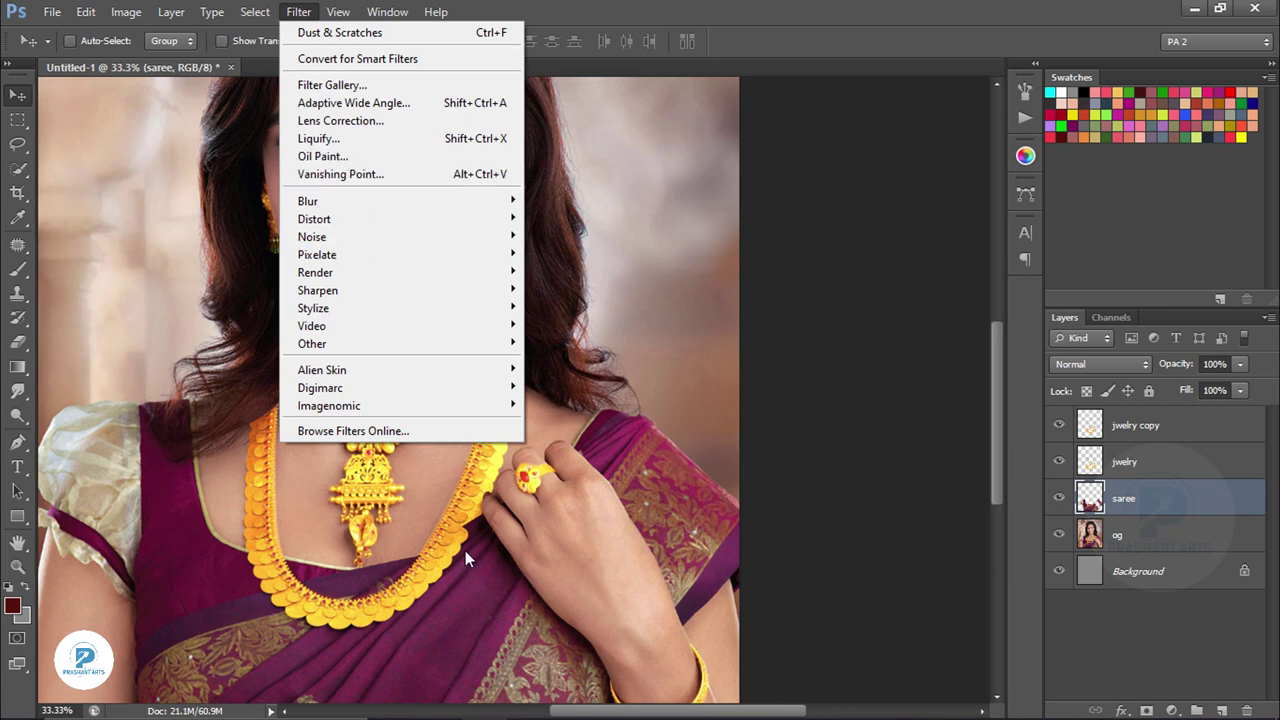
pyautogui.click(684, 715)
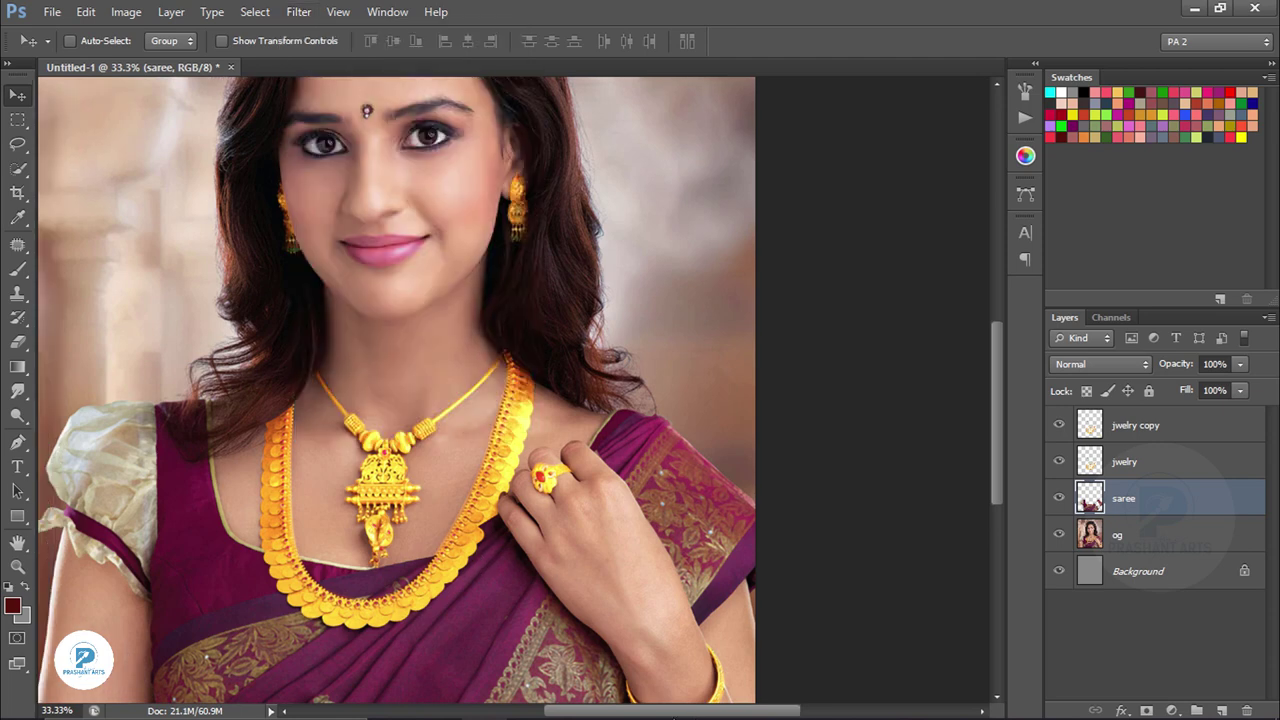
pyautogui.moveTo(684, 711); pyautogui.dragTo(664, 711)
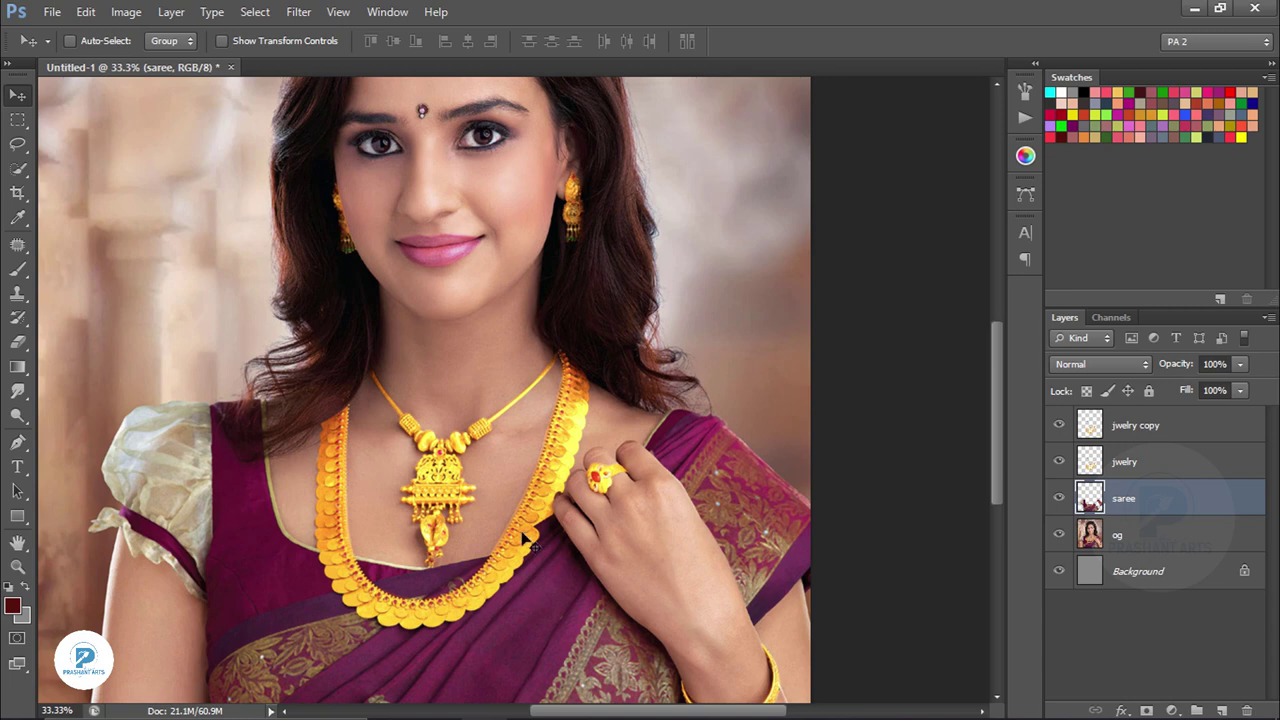
pyautogui.click(298, 11)
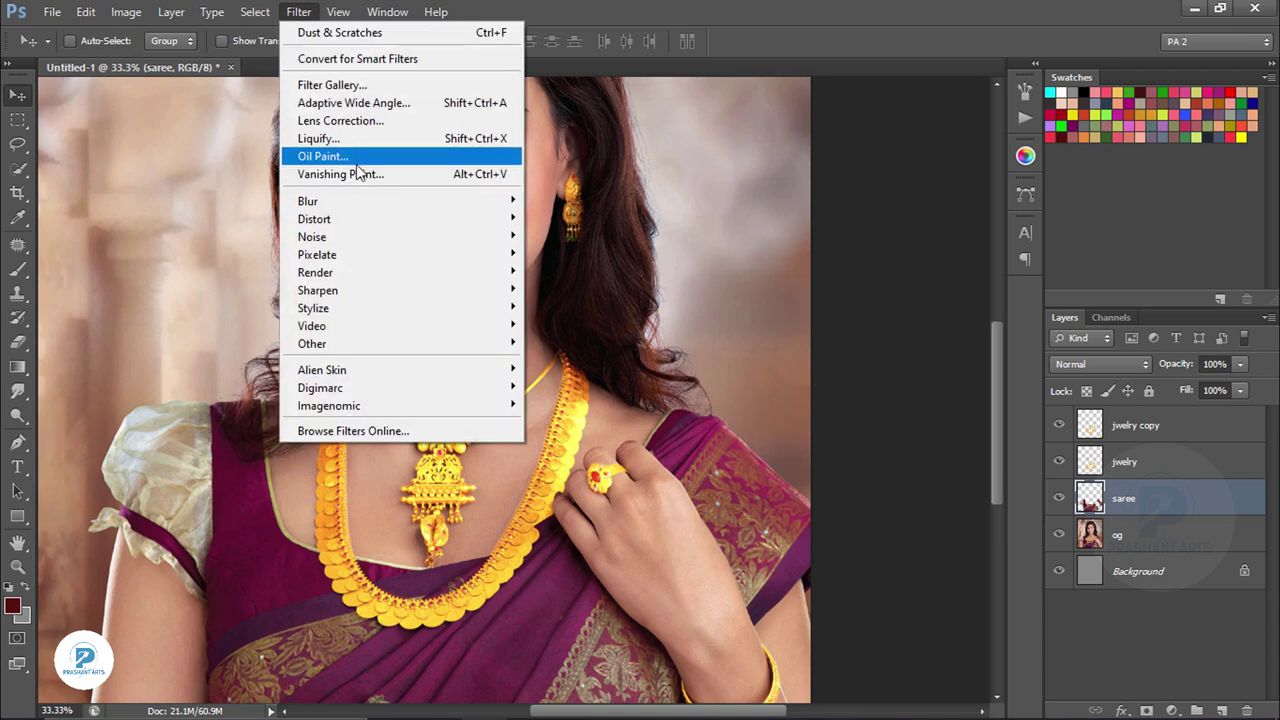
pyautogui.moveTo(312, 237)
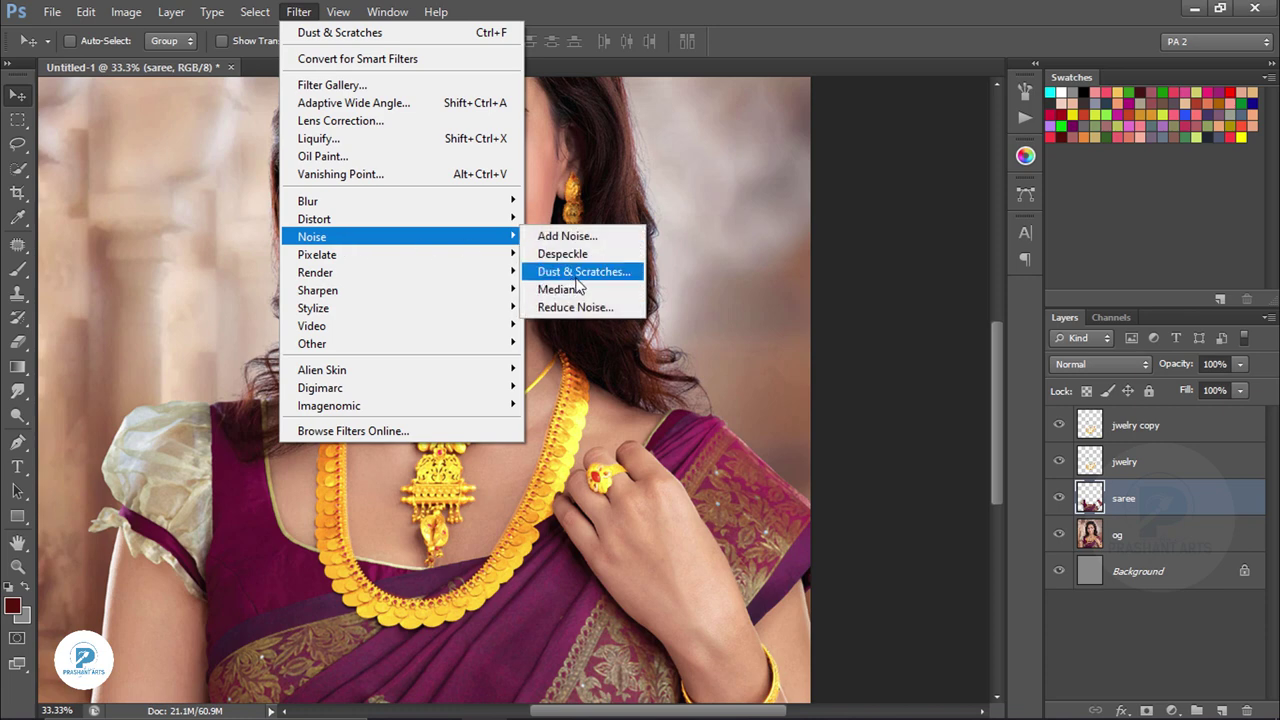
pyautogui.click(845, 282)
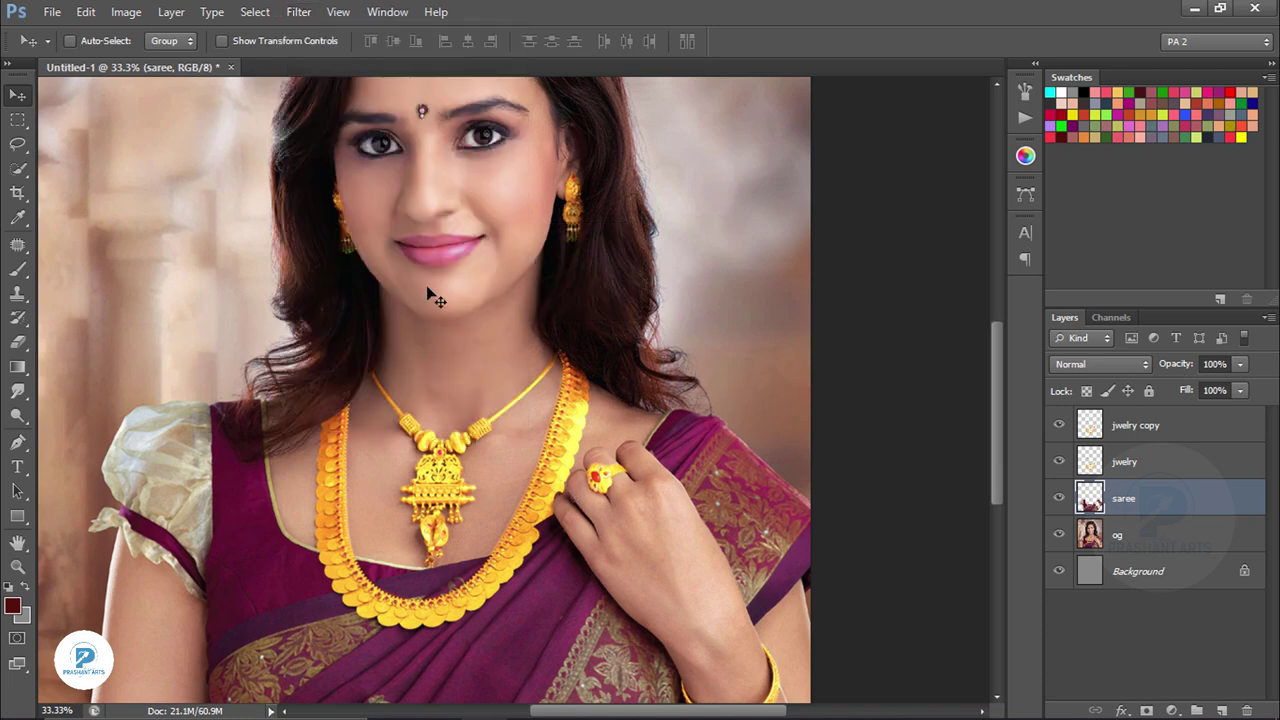
pyautogui.moveTo(995, 431); pyautogui.dragTo(997, 452)
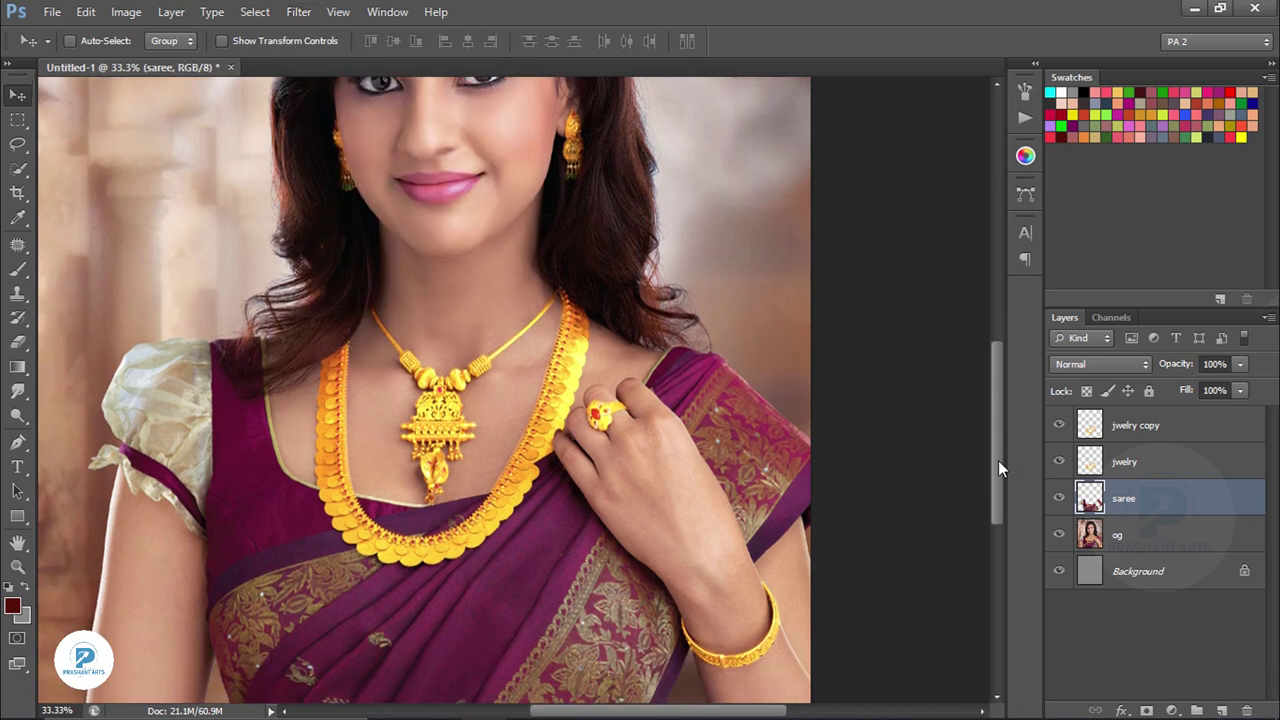
pyautogui.hotkey('ctrl', '-')
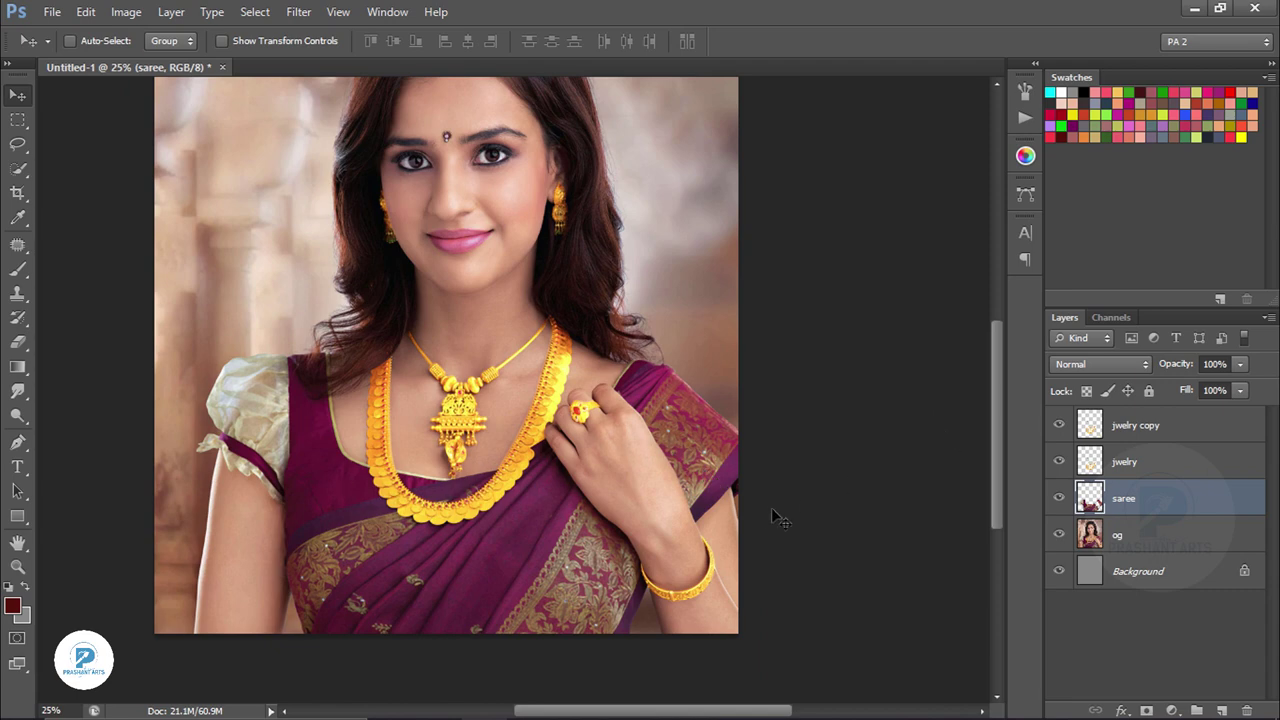
pyautogui.moveTo(997, 456); pyautogui.dragTo(995, 436)
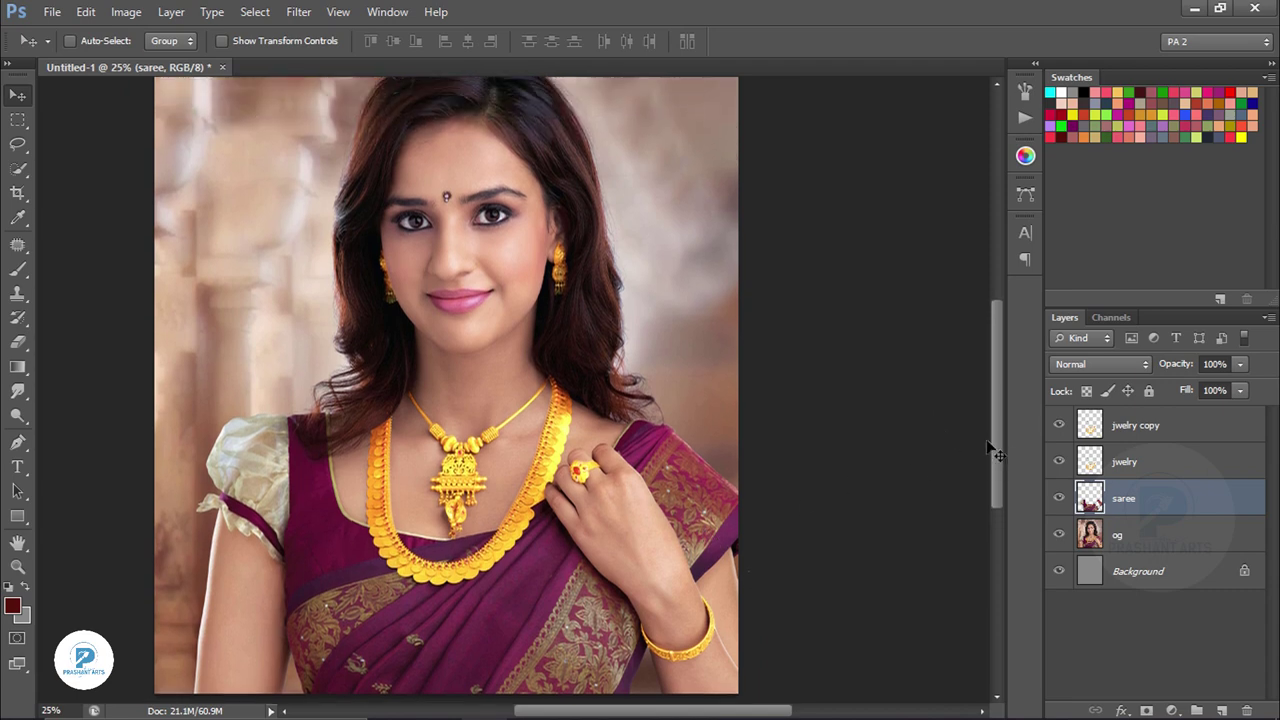
pyautogui.hotkey('ctrl', '-')
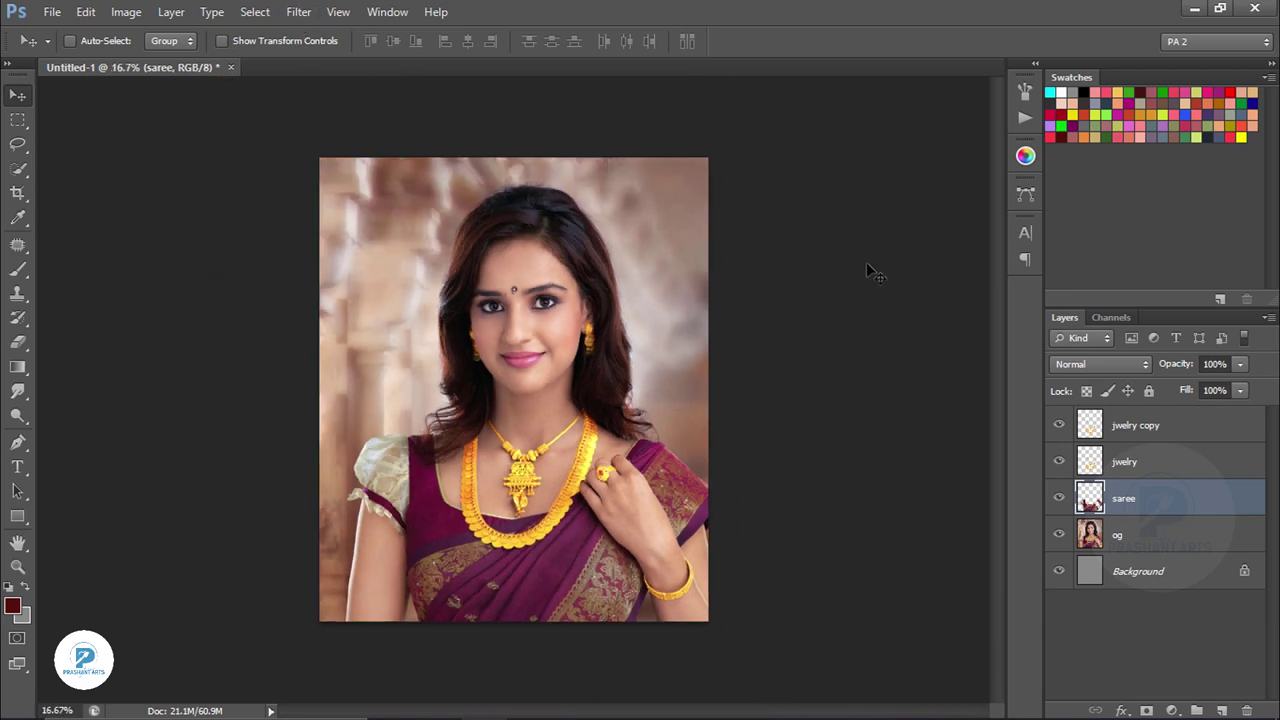
pyautogui.hotkey('ctrl', '+')
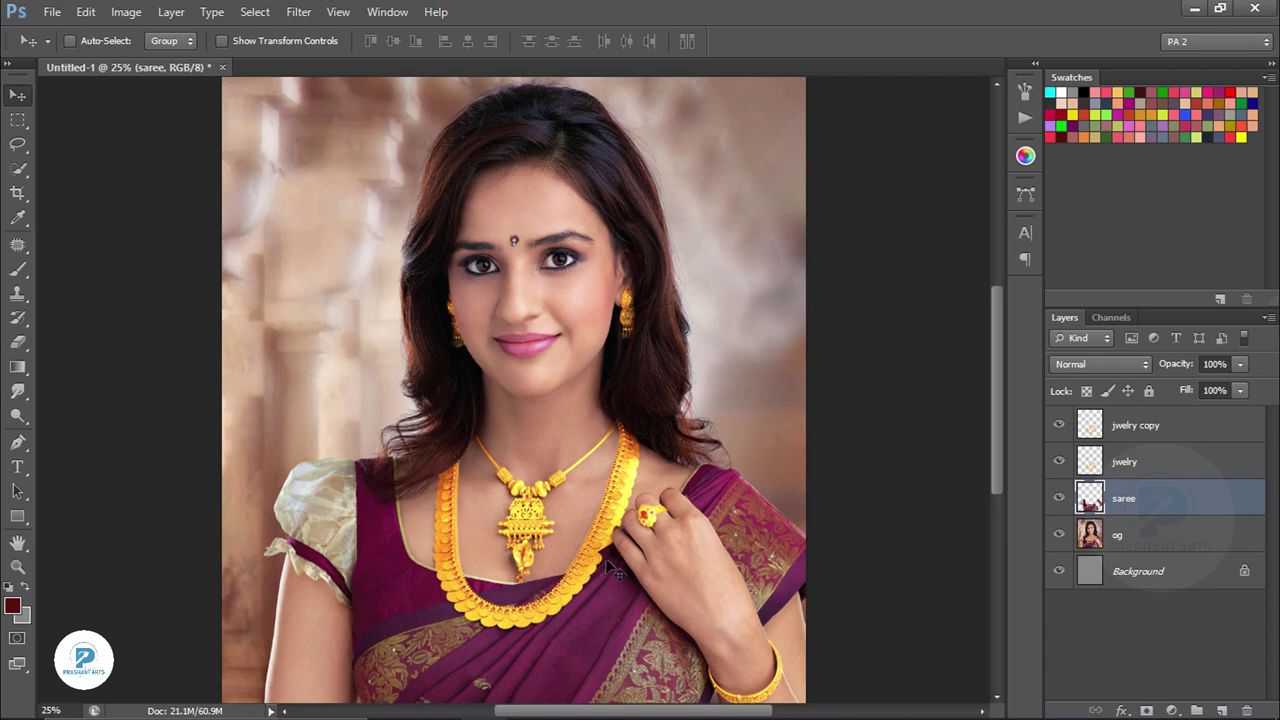
# Step: Select jwelry copy and confirm Color Balance on Highlights with all levels at 0
pyautogui.click(1129, 432)
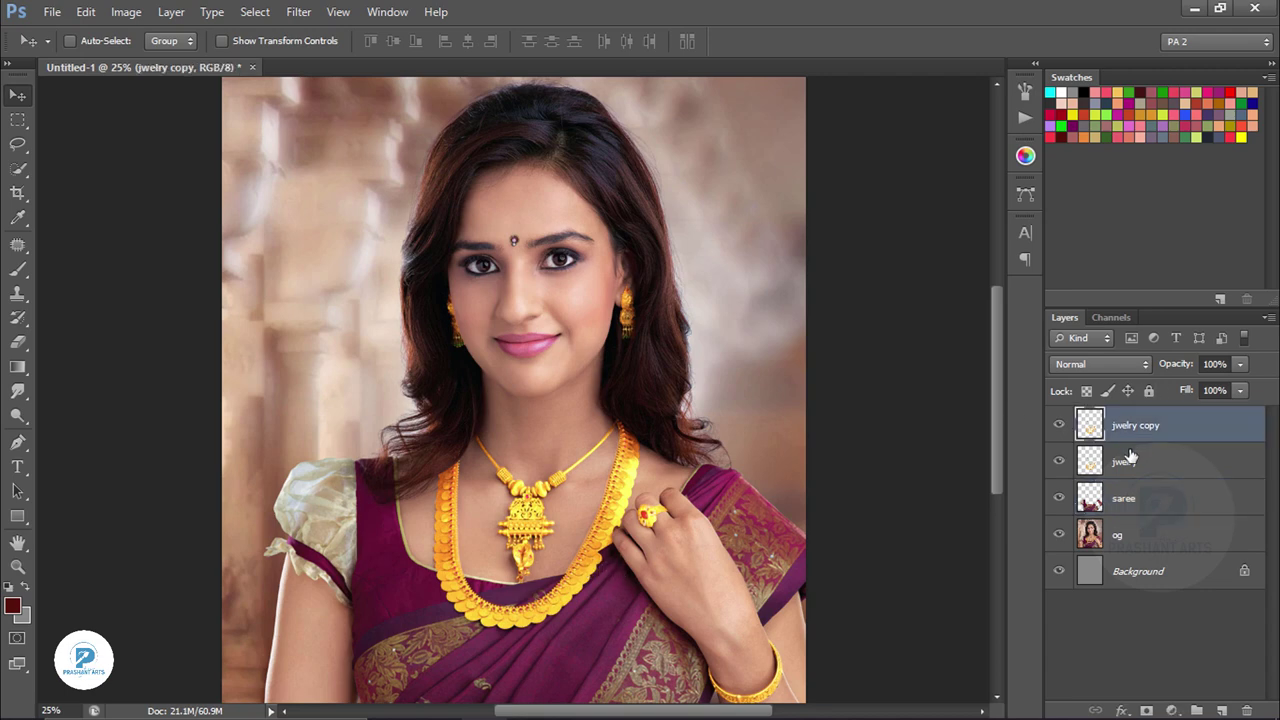
pyautogui.hotkey('ctrl', 'b')
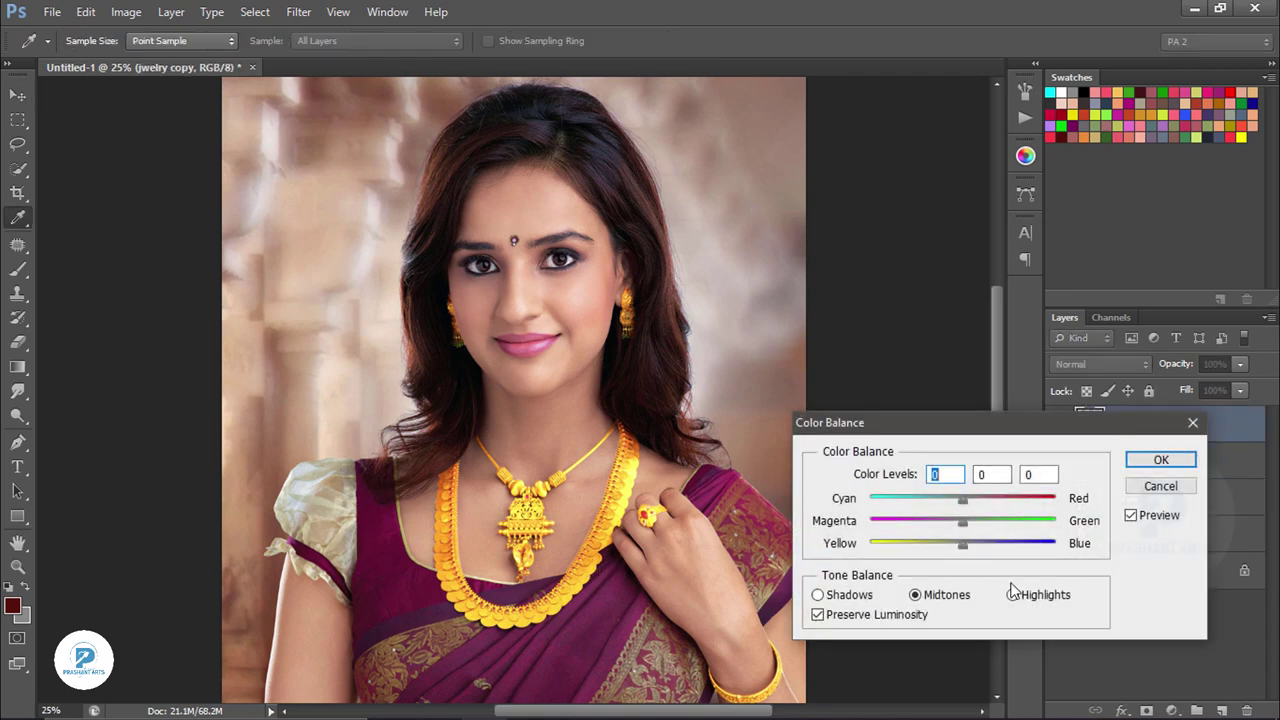
pyautogui.click(1013, 595)
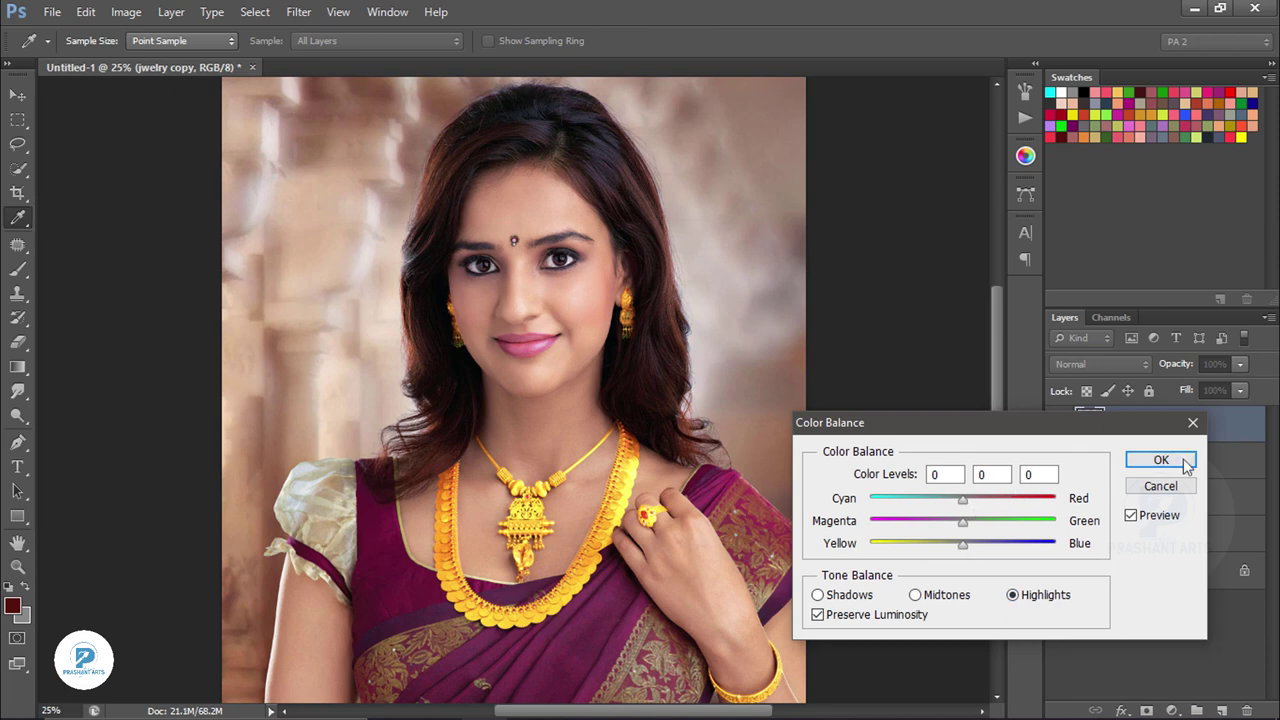
pyautogui.click(1164, 487)
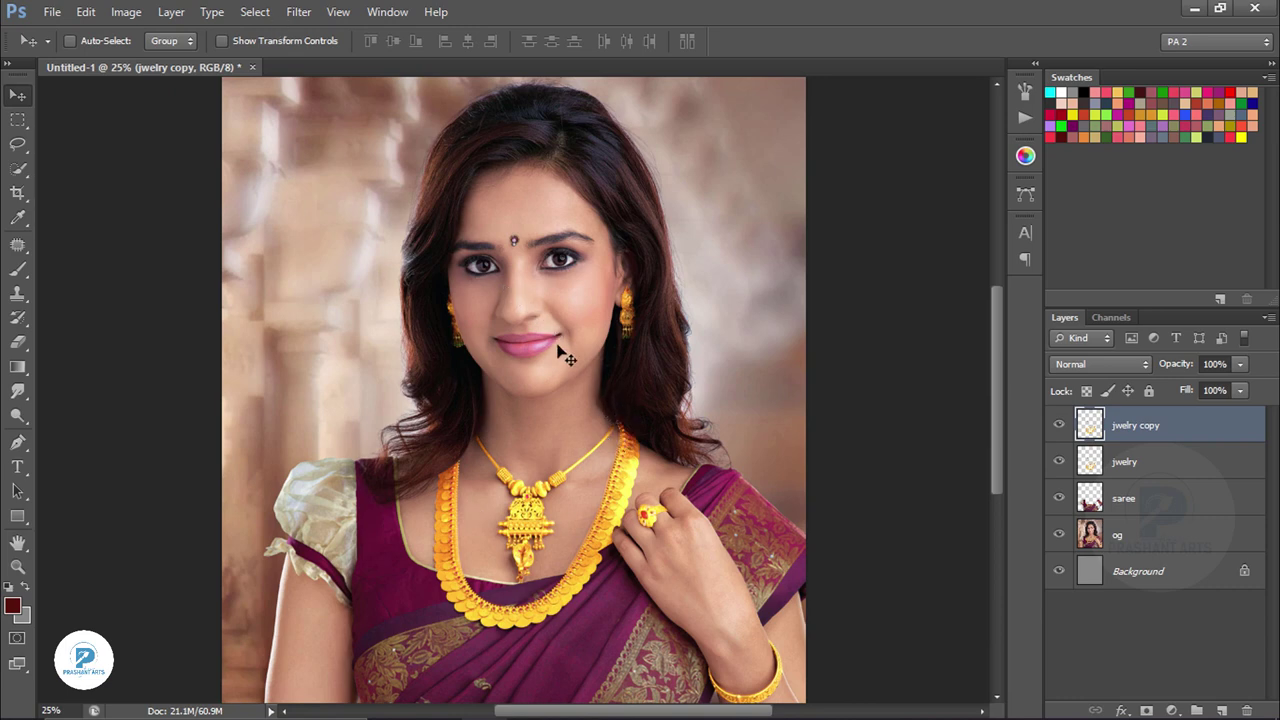
pyautogui.hotkey('ctrl', '-')
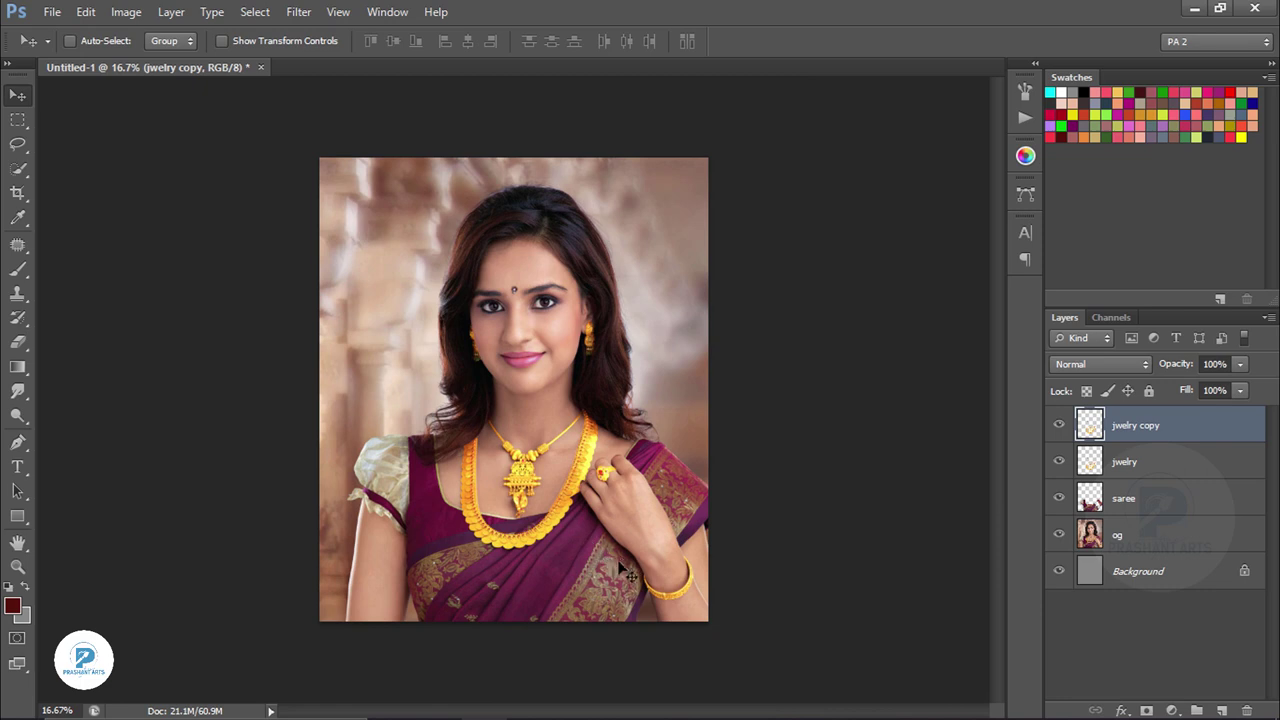